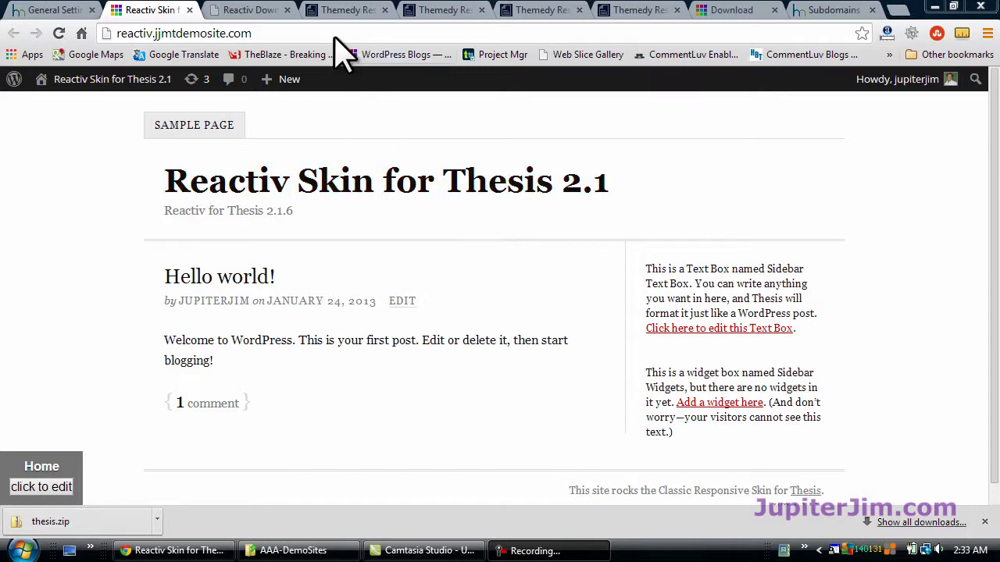
# Download Reactiv for Thesis 2.1+ from the Reactiv Download forum page and save reactiv-t2.zip in the Reactiv-Demo folder.
pyautogui.click(250, 10)
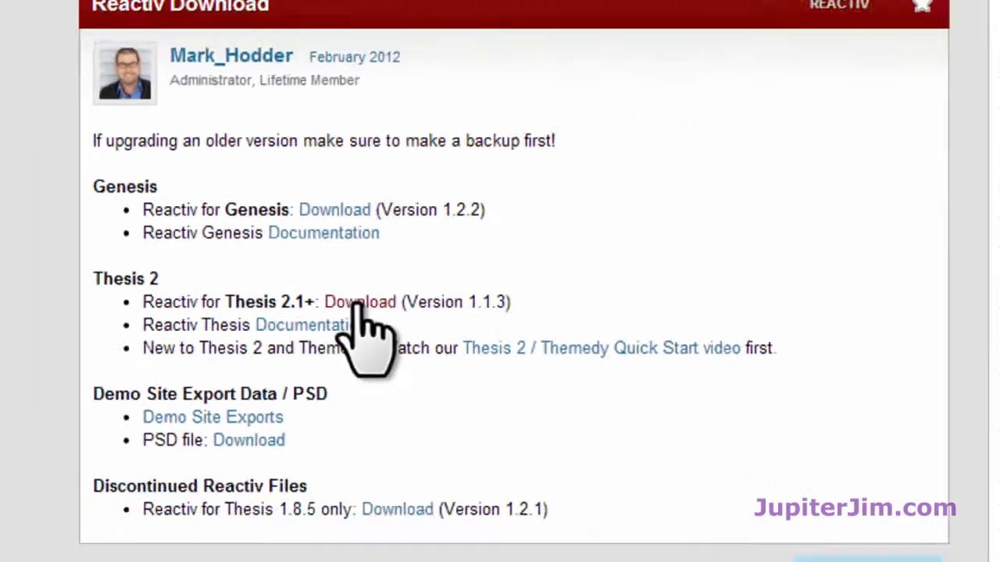
pyautogui.click(429, 329)
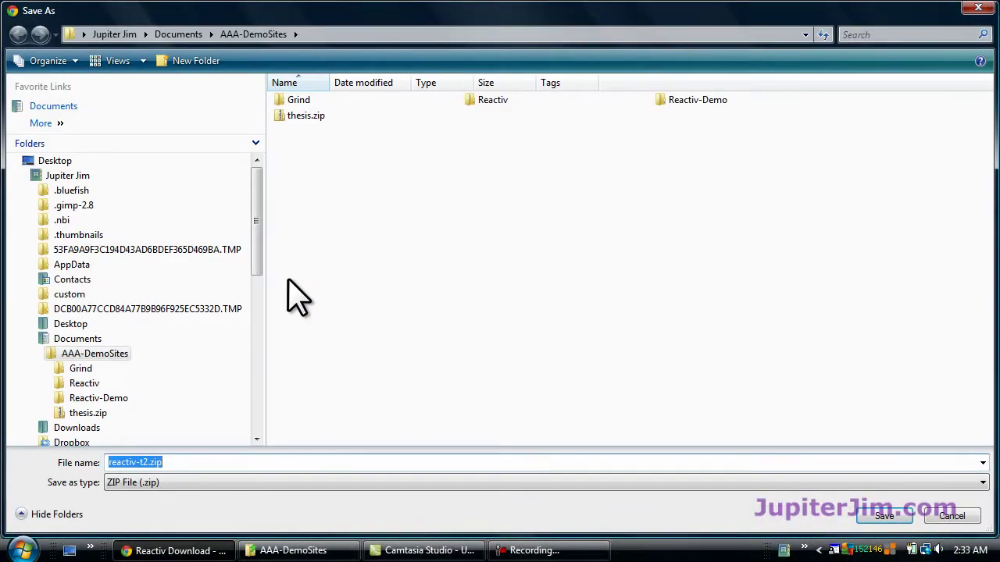
pyautogui.doubleClick(663, 101)
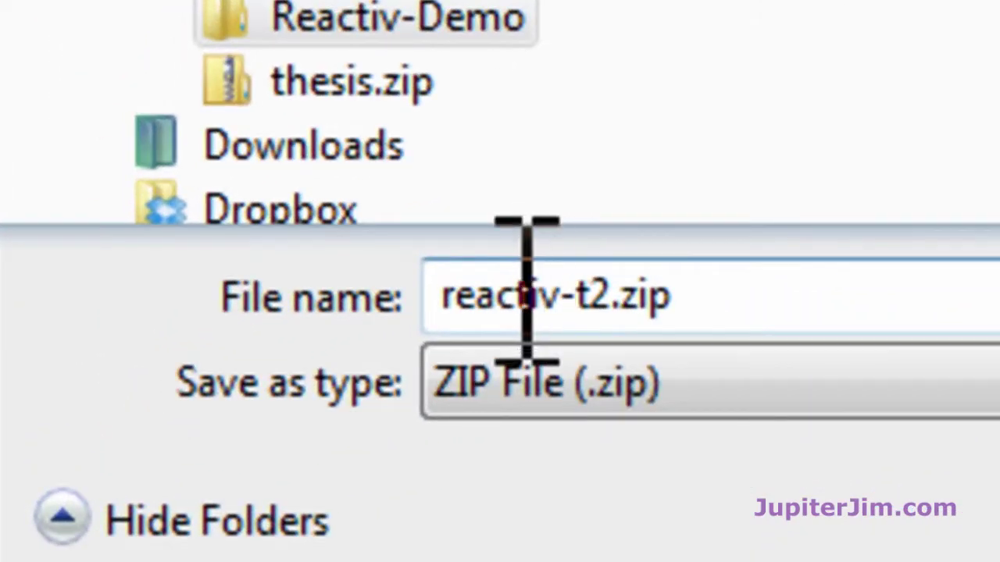
pyautogui.doubleClick(378, 353)
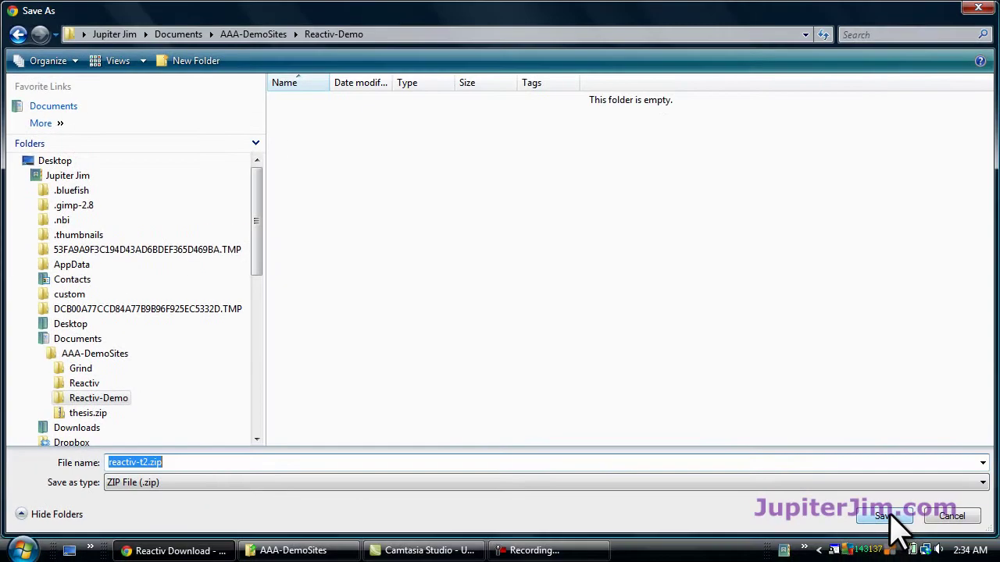
pyautogui.click(891, 519)
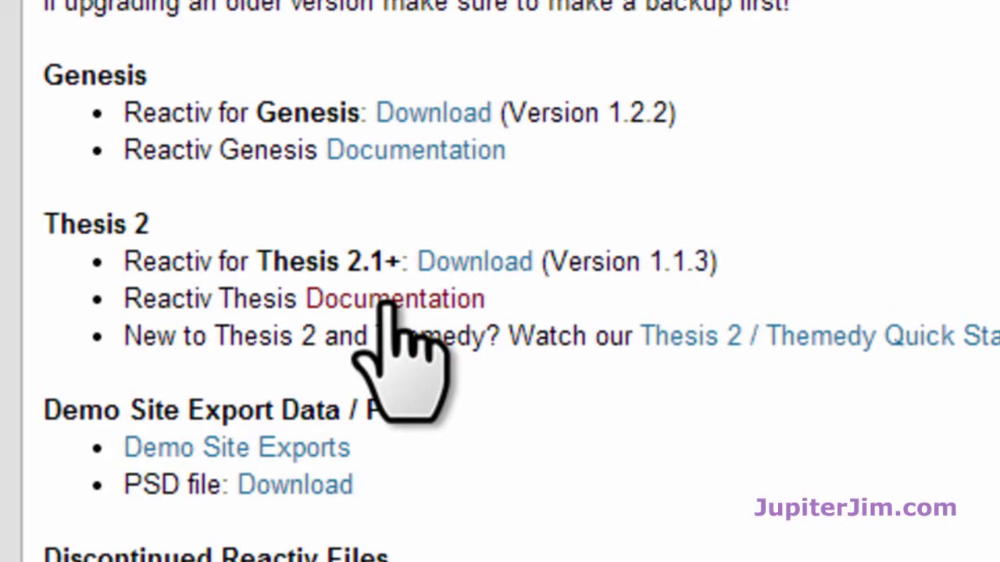
# Open the Reactiv Thesis documentation in a new tab and look through its user manual.
pyautogui.rightClick(387, 302)
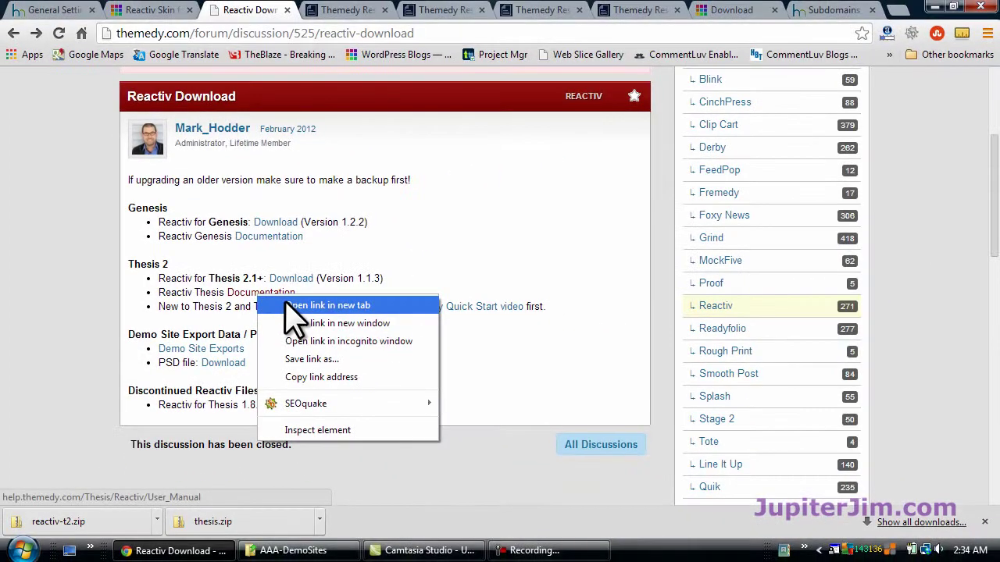
pyautogui.click(291, 306)
pyautogui.click(486, 9)
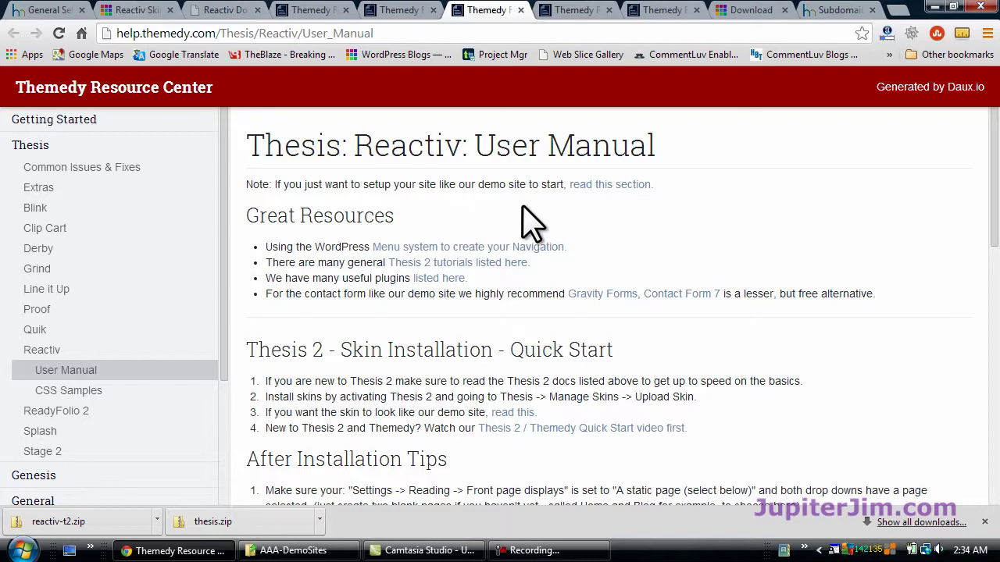
pyautogui.scroll(-8, 599, 330)
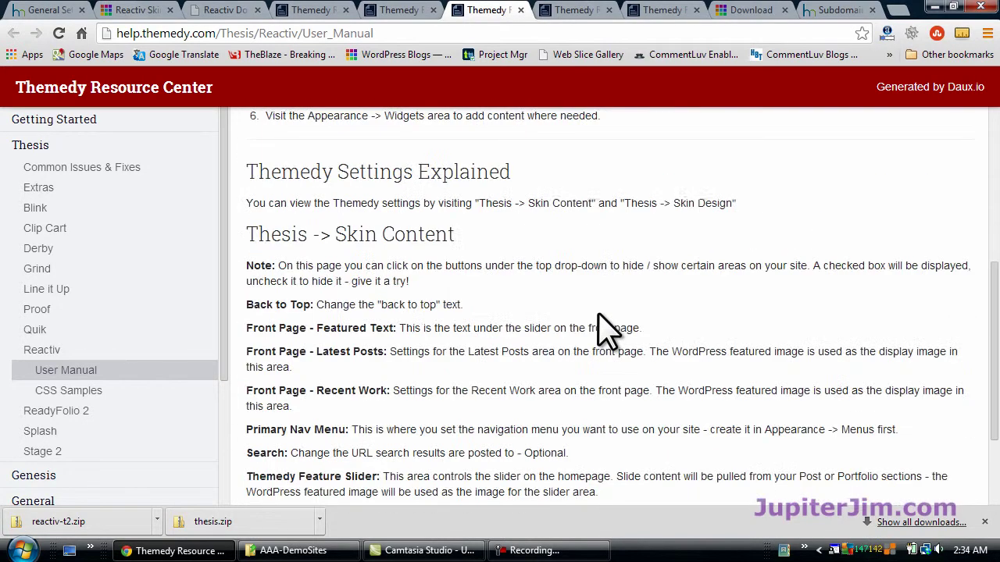
pyautogui.scroll(6, 606, 324)
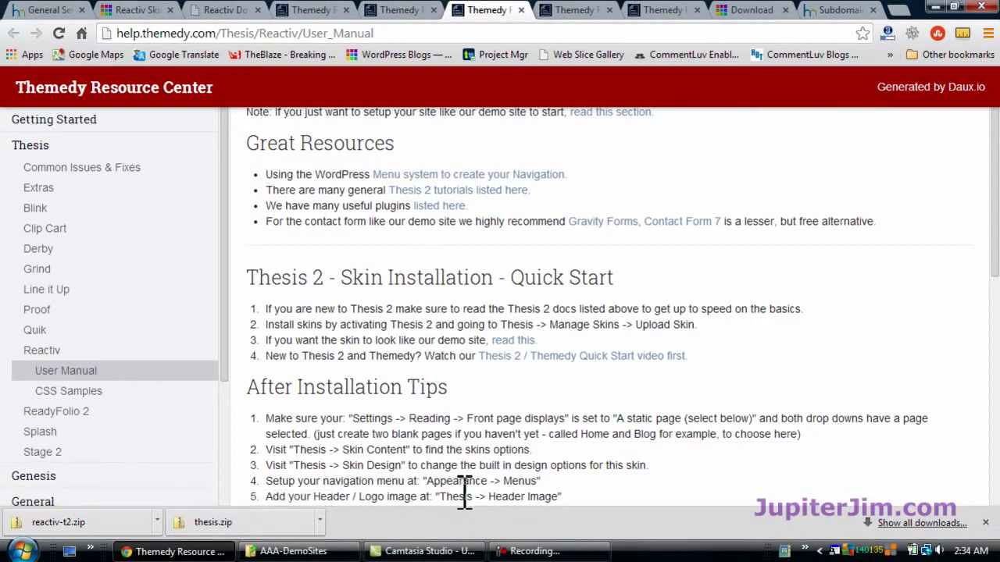
# Follow the manual's demo-site instructions to the Thesis 2 skins exports and save the Reactiv export, reactiv-thesis2-export.zip, in the Reactiv-Demo folder.
pyautogui.click(513, 342)
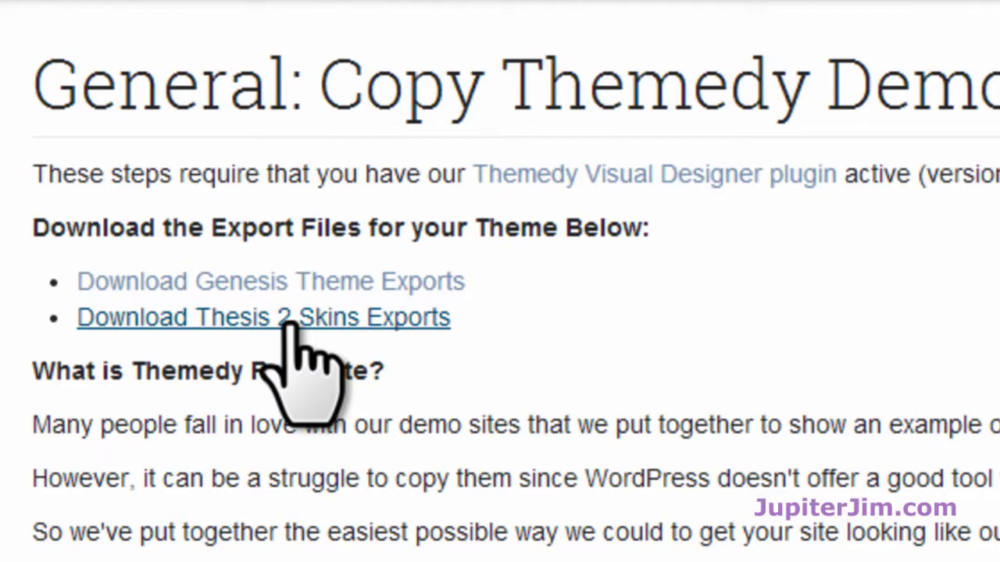
pyautogui.click(290, 327)
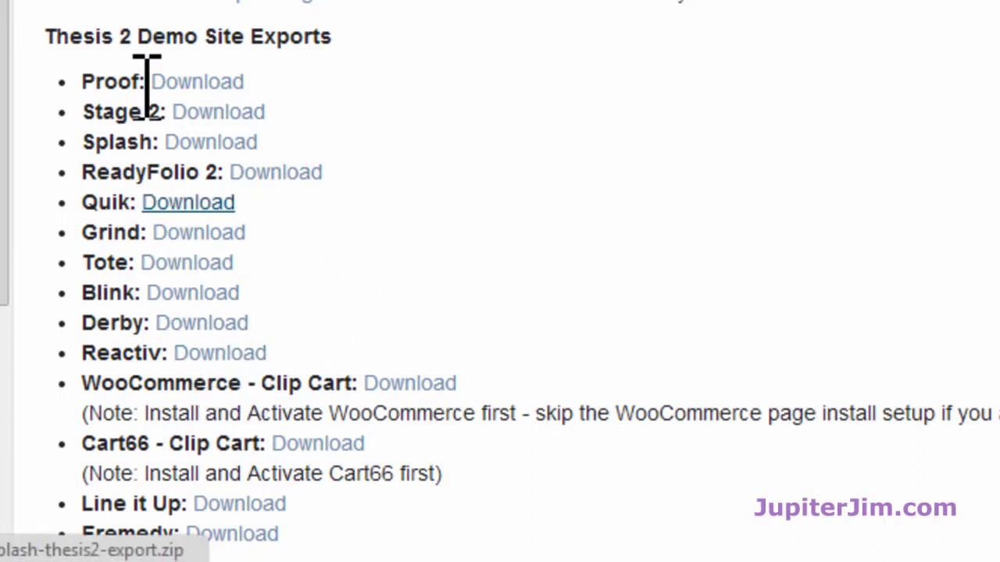
pyautogui.moveTo(98, 36); pyautogui.dragTo(337, 34)
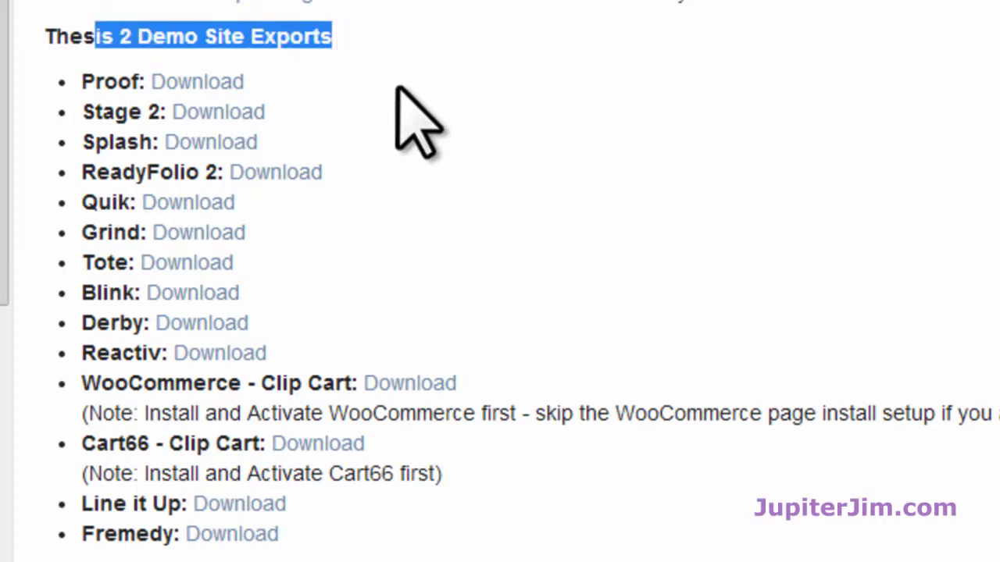
pyautogui.click(417, 132)
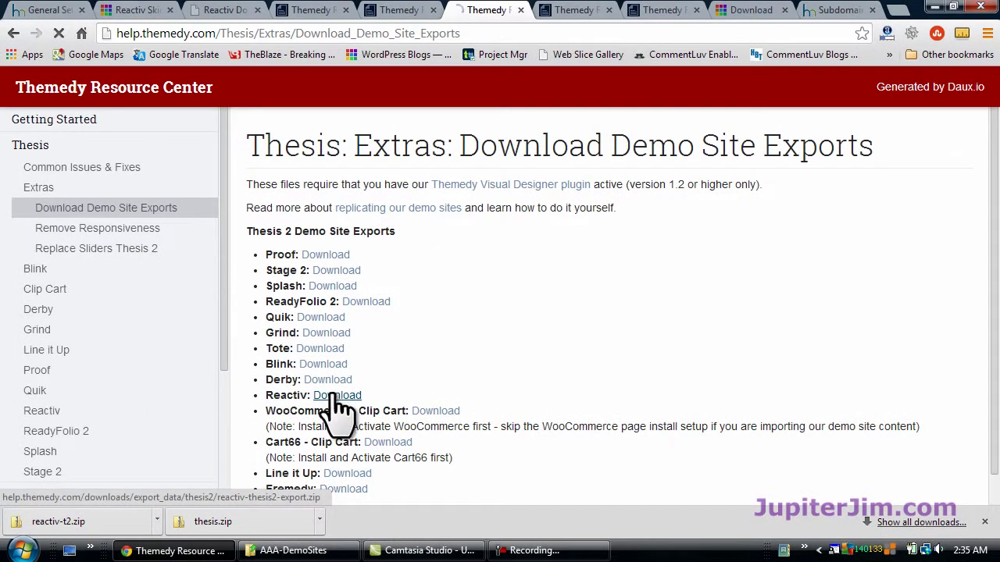
pyautogui.click(337, 396)
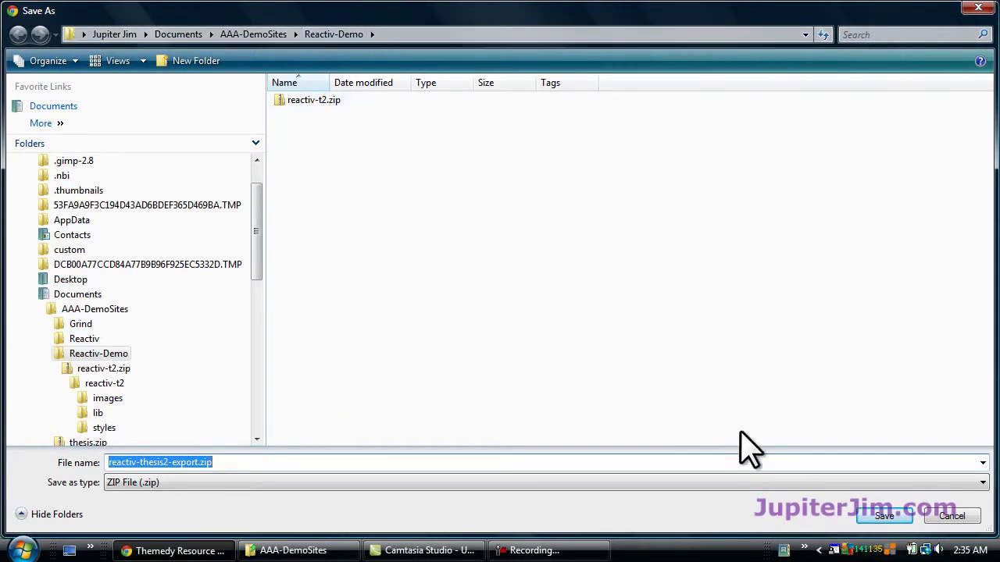
pyautogui.click(883, 519)
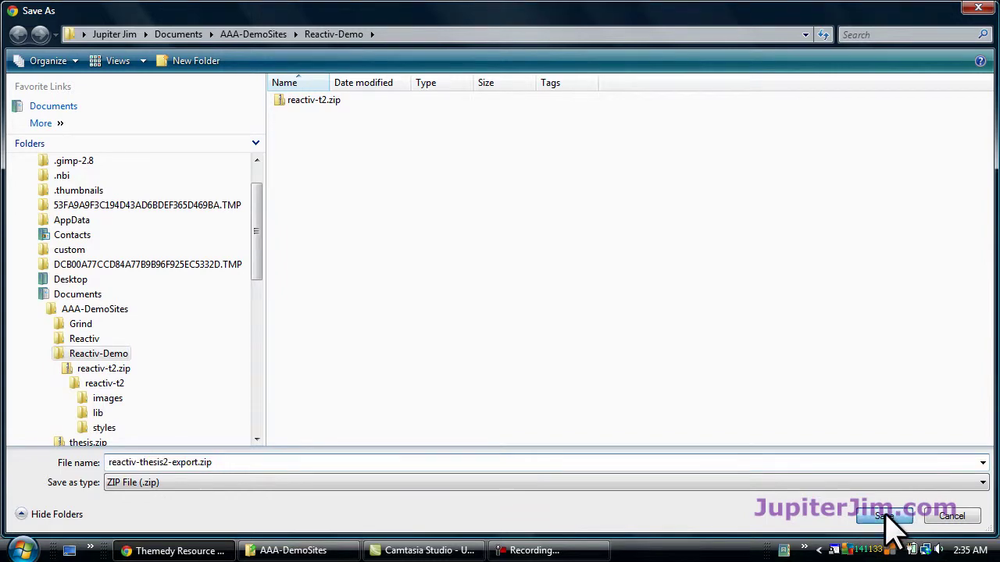
# Show the downloaded reactiv-thesis2-export.zip in its folder, maximize the window and fit the Name column to the file names.
pyautogui.click(157, 521)
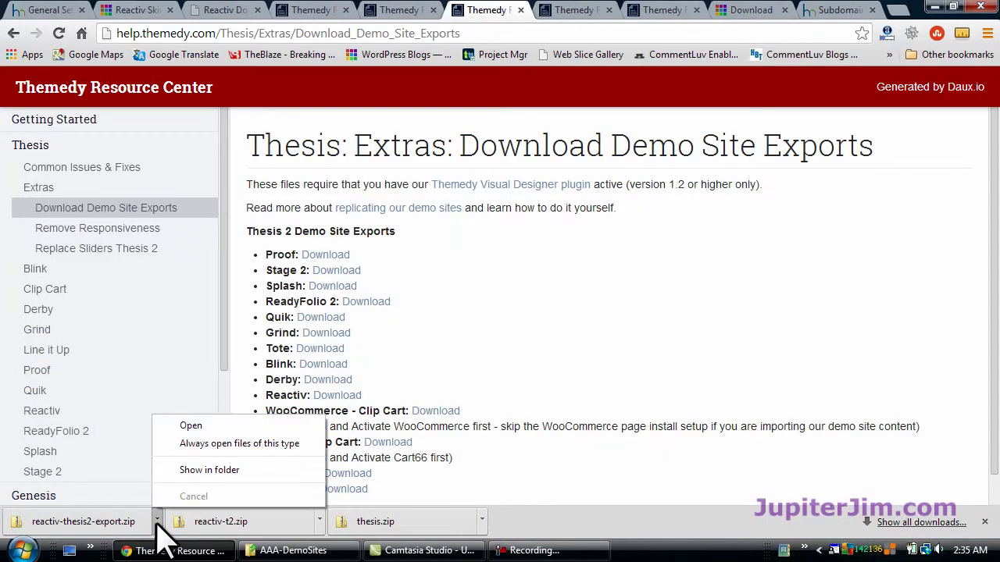
pyautogui.click(205, 471)
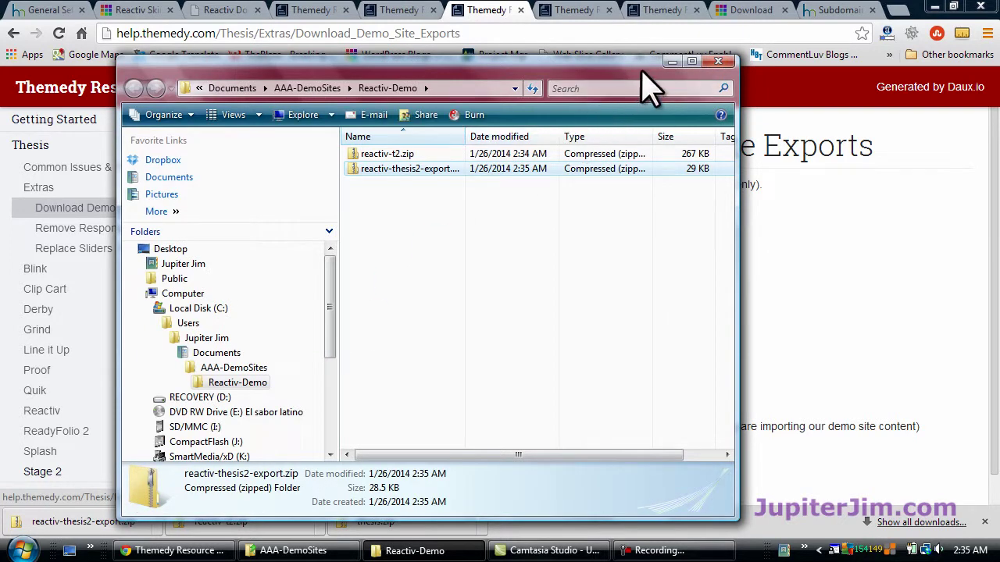
pyautogui.doubleClick(634, 72)
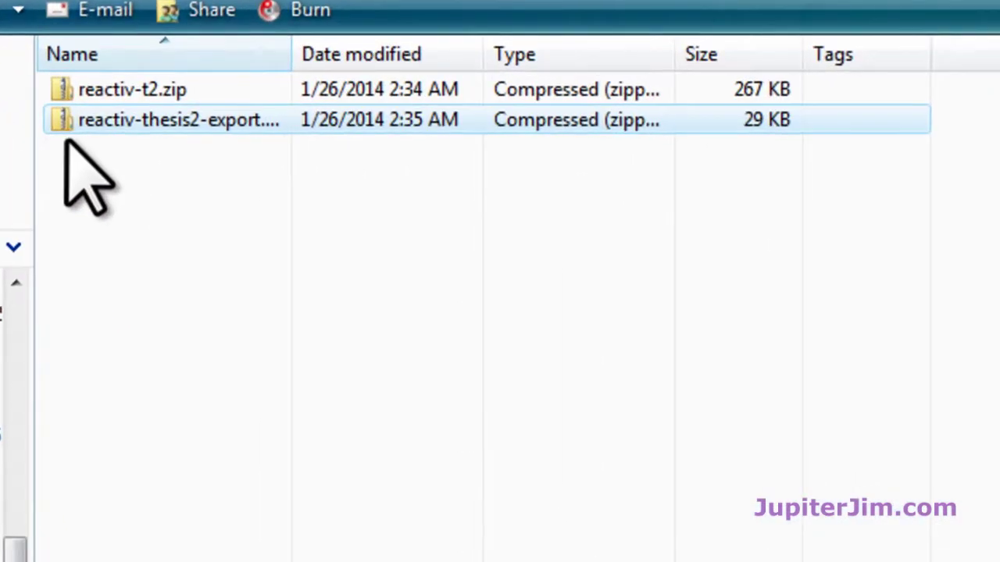
pyautogui.doubleClick(291, 39)
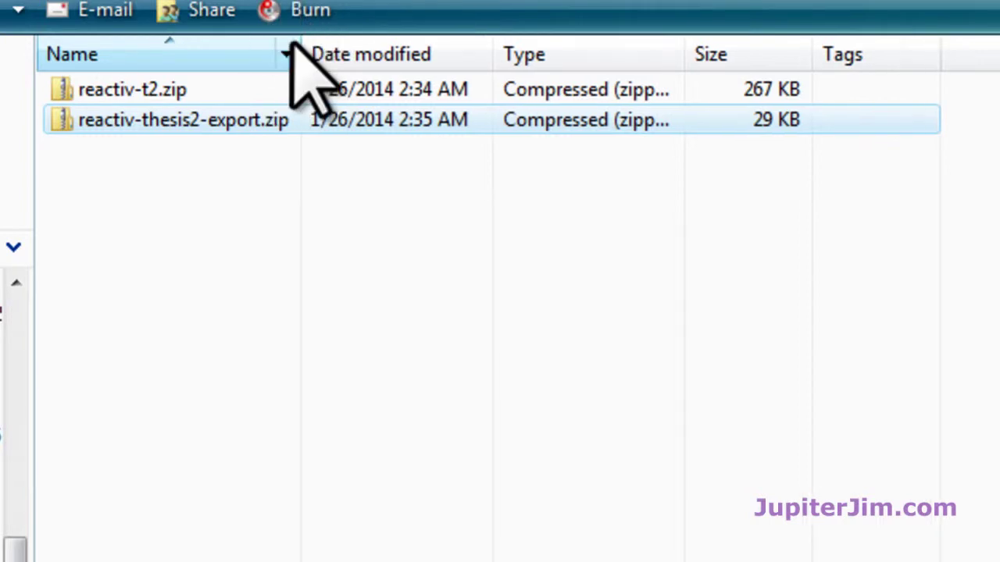
# Extract reactiv-thesis2-export.zip into the current folder with 7-Zip.
pyautogui.click(57, 122)
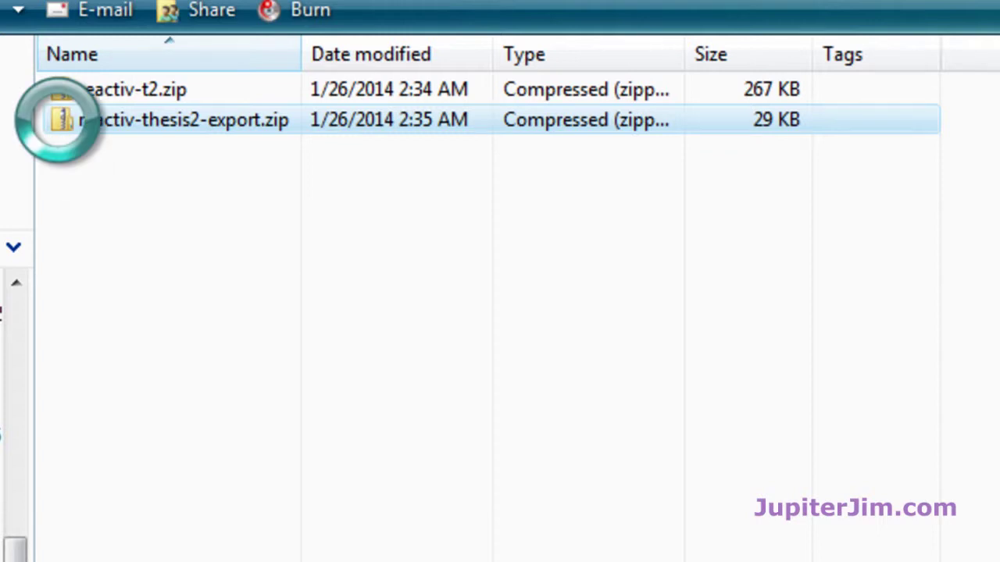
pyautogui.rightClick(57, 121)
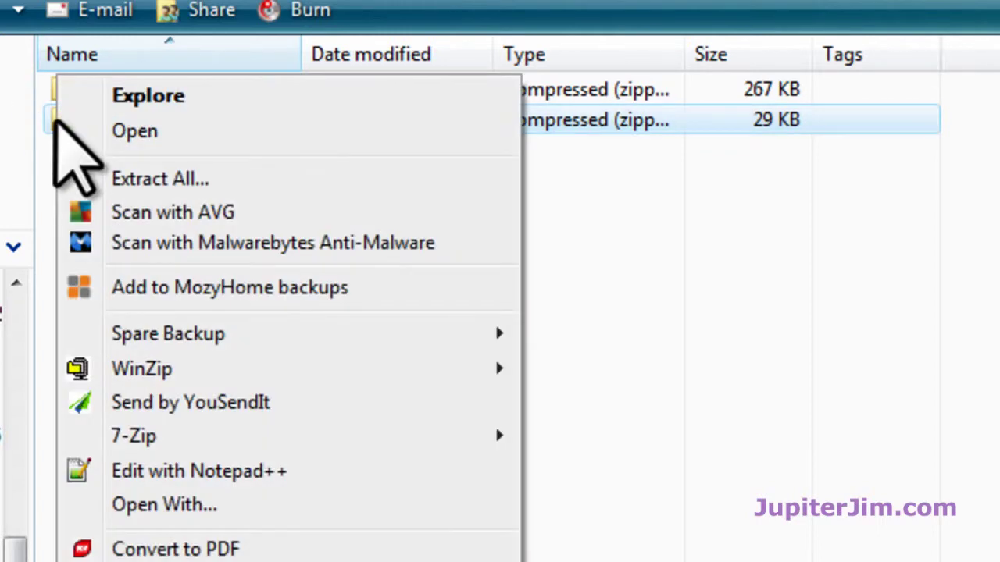
pyautogui.moveTo(185, 437)
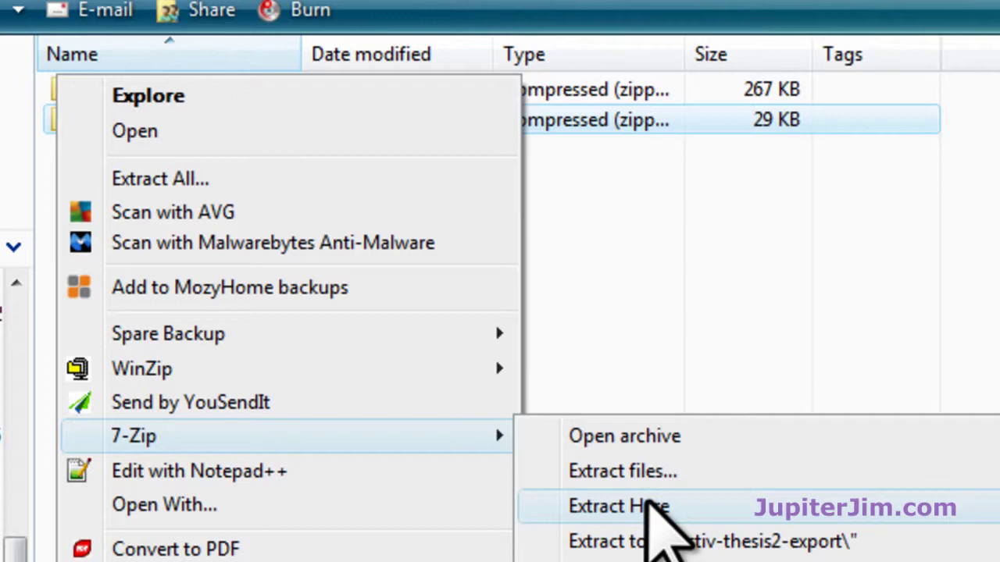
pyautogui.click(656, 516)
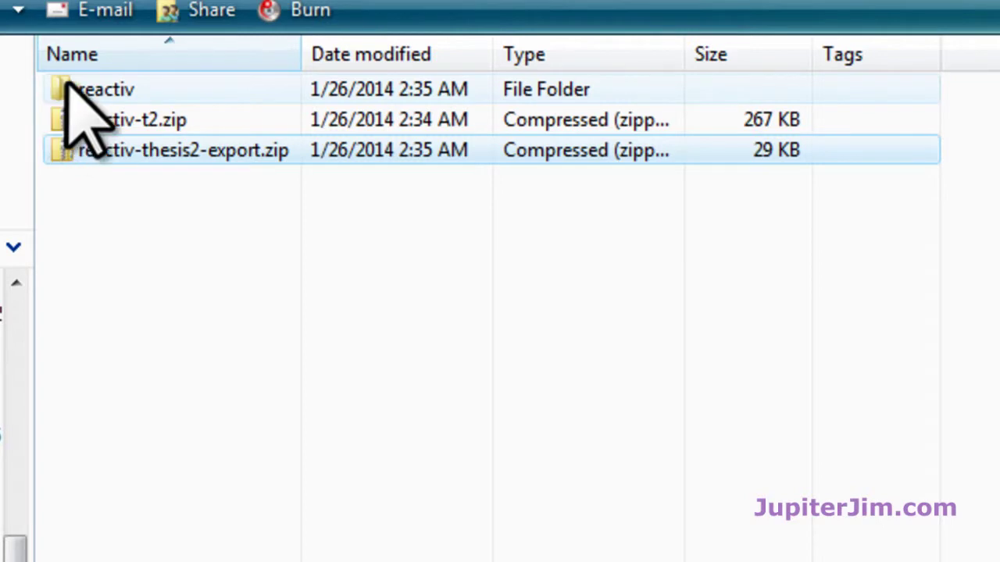
# Examine the files in the extracted reactiv folder with their full names shown, and return to the Reactiv-Demo folder.
pyautogui.doubleClick(62, 82)
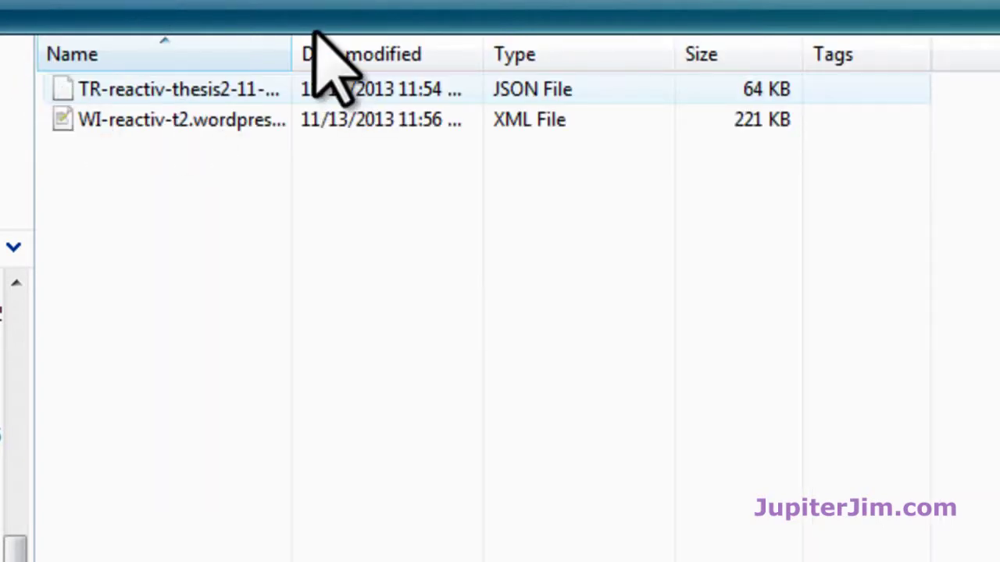
pyautogui.doubleClick(290, 49)
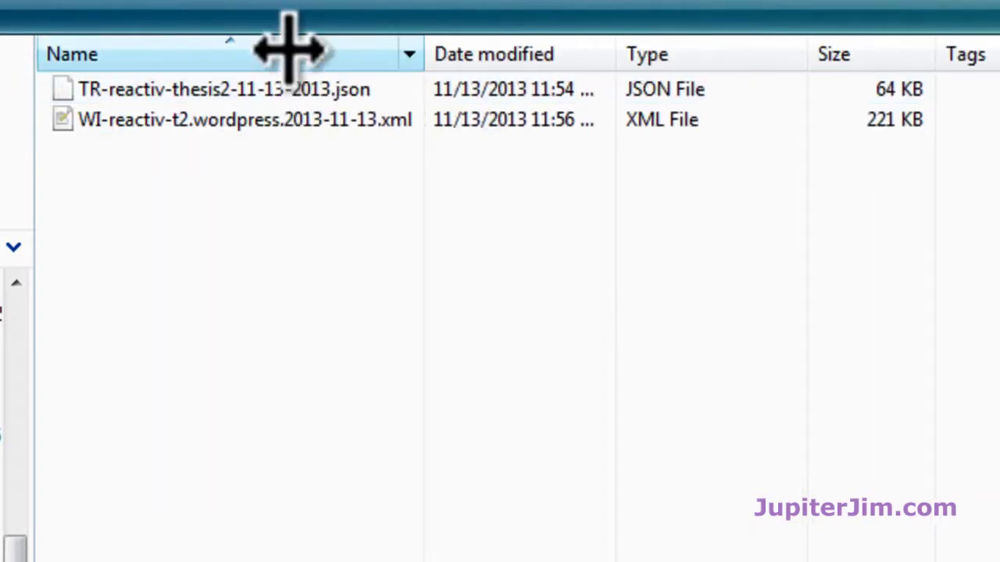
pyautogui.moveTo(384, 127)
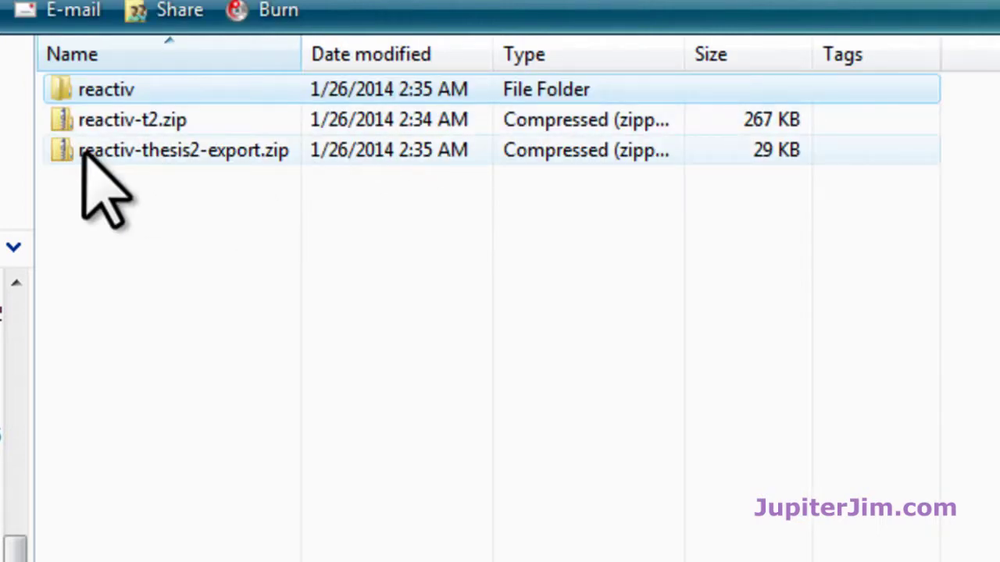
pyautogui.moveTo(67, 113)
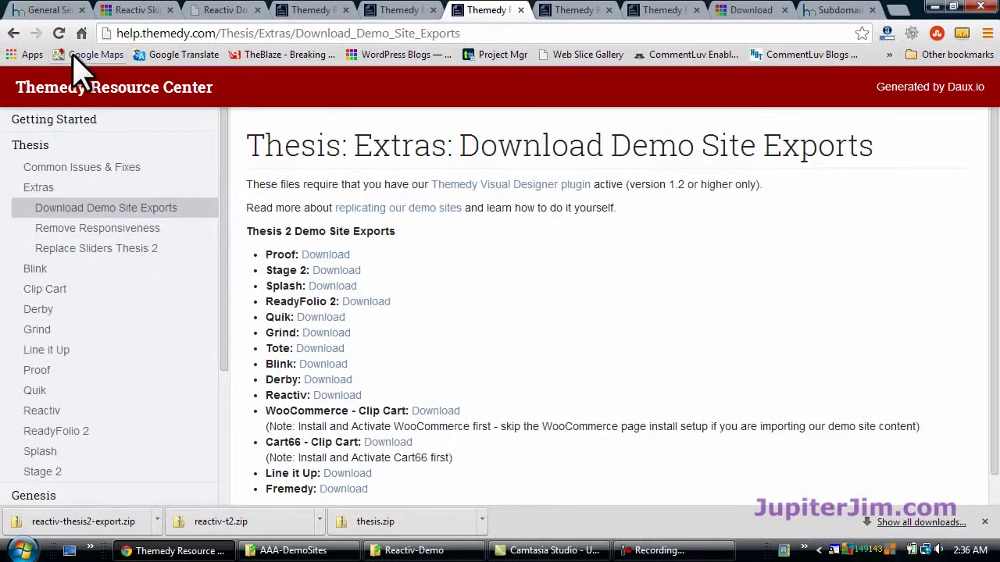
# Return to the demo site's WordPress dashboard in the browser and open the Thesis Manage Skins page.
pyautogui.click(140, 10)
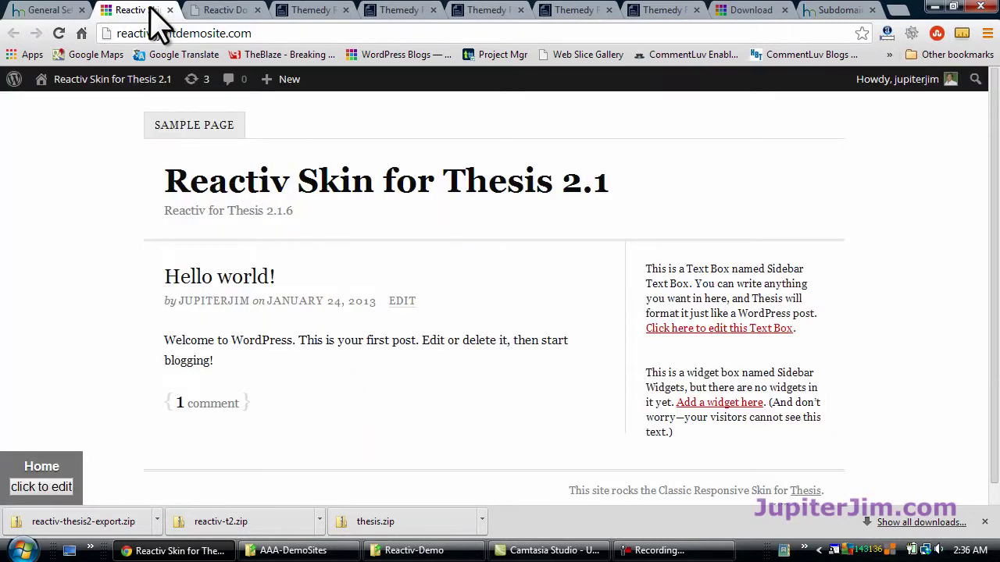
pyautogui.click(43, 11)
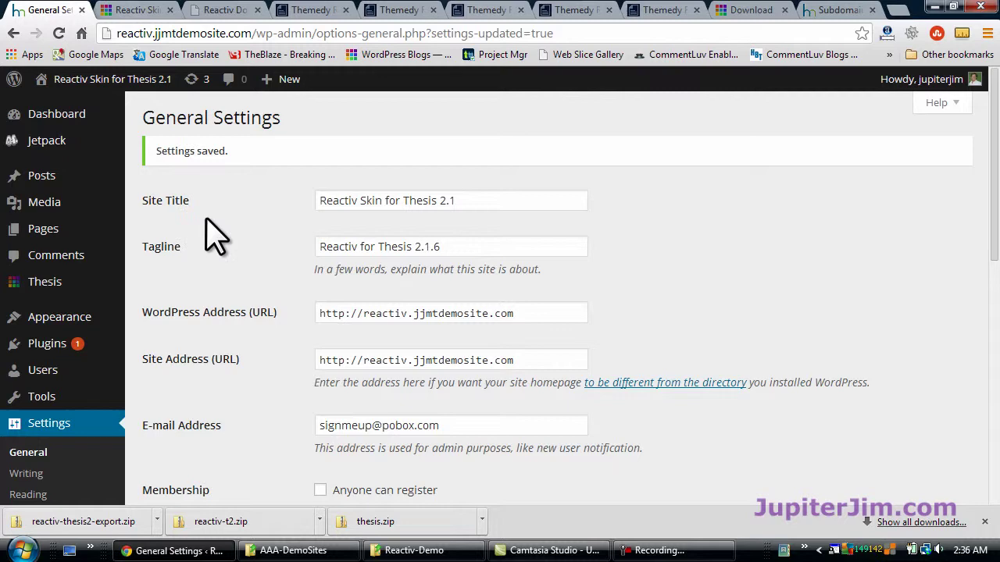
pyautogui.click(60, 123)
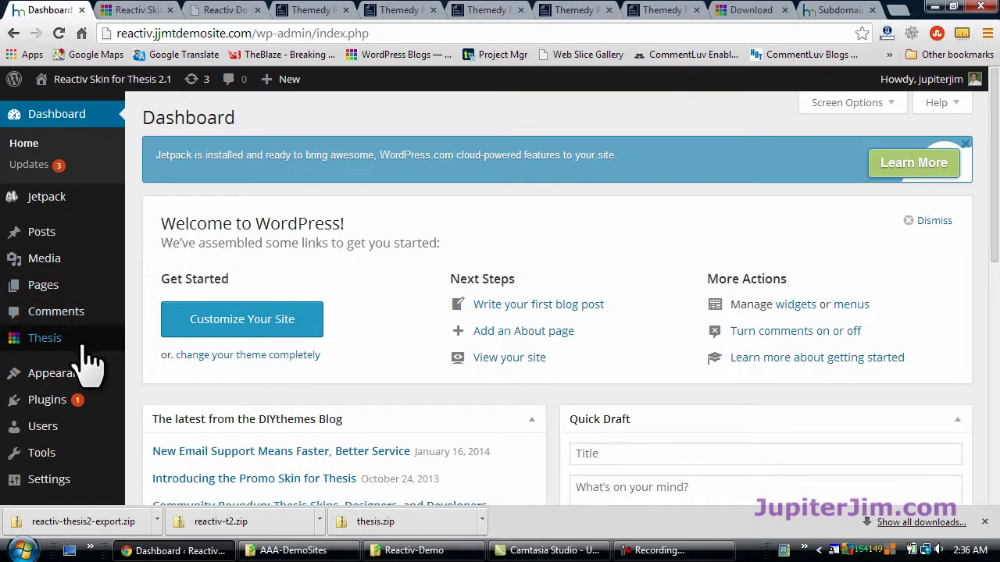
pyautogui.scroll(-1, 117, 366)
pyautogui.moveTo(74, 260)
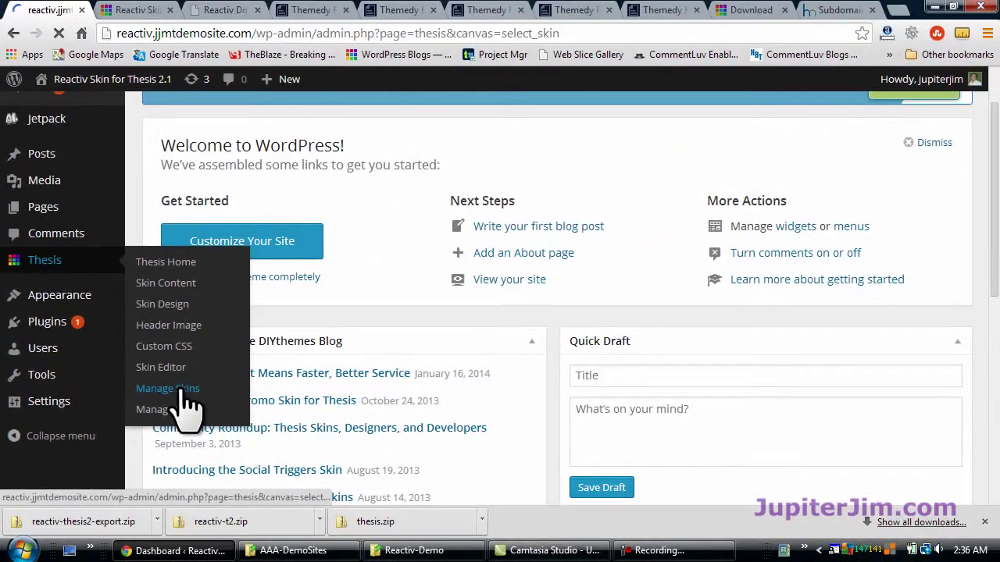
pyautogui.click(227, 392)
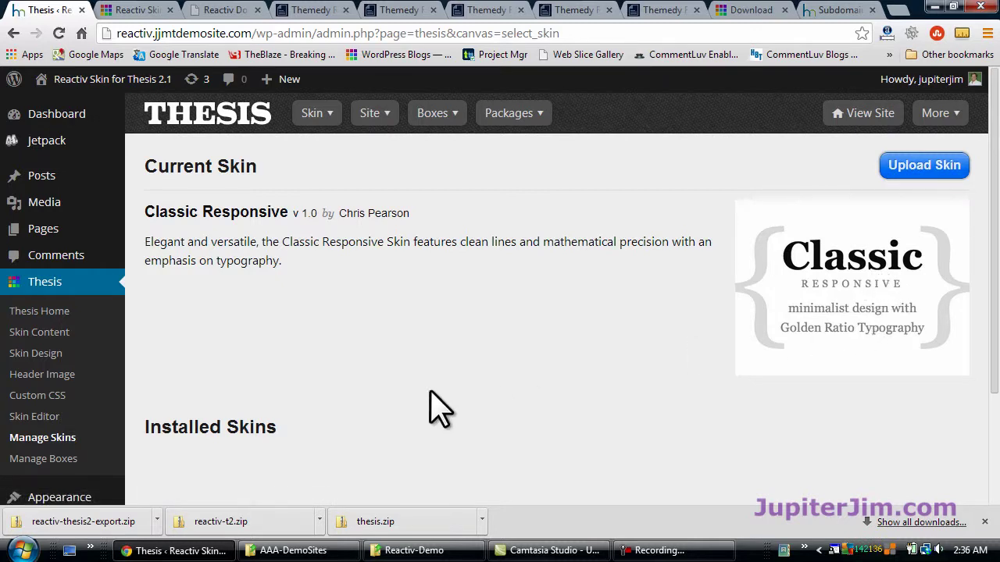
# Upload reactiv-t2.zip from the Reactiv-Demo folder as a new Thesis skin and close the upload dialog.
pyautogui.scroll(-2, 431, 408)
pyautogui.scroll(2, 525, 446)
pyautogui.click(925, 167)
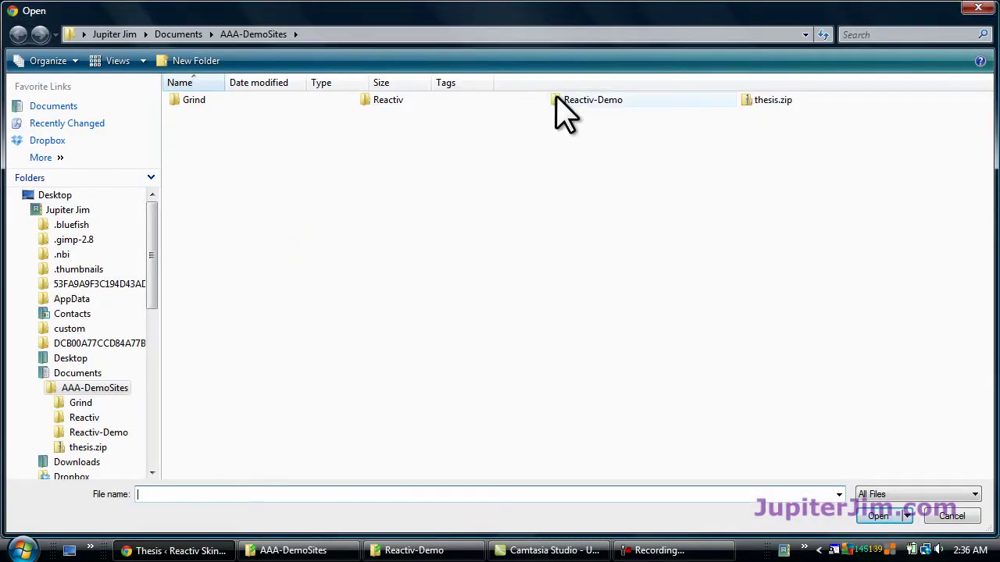
pyautogui.doubleClick(557, 102)
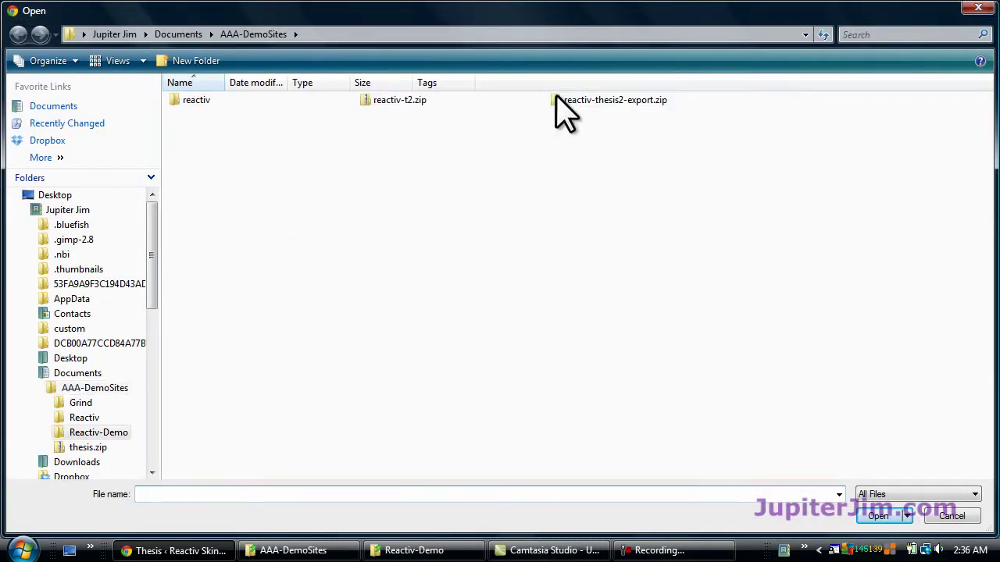
pyautogui.click(367, 103)
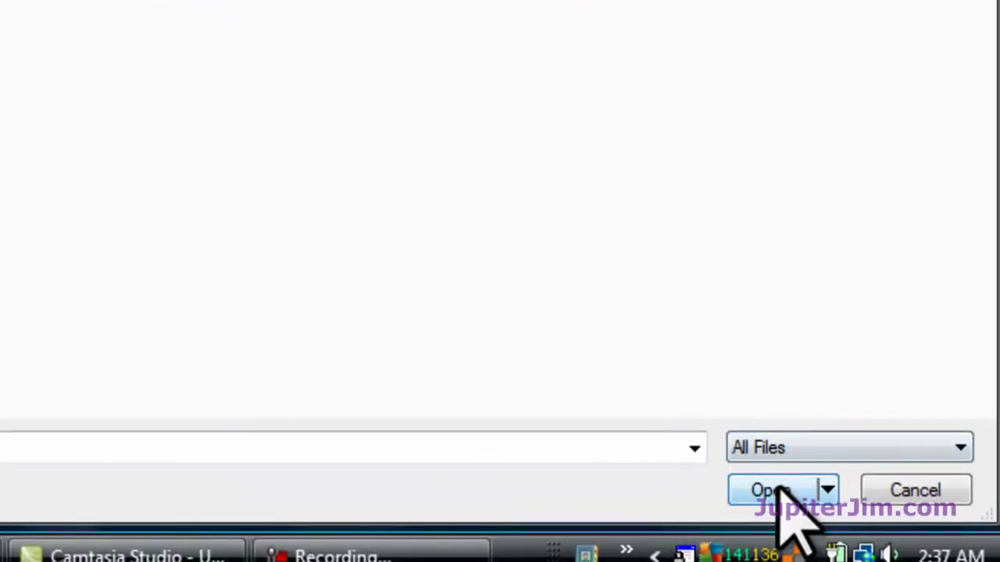
pyautogui.click(779, 490)
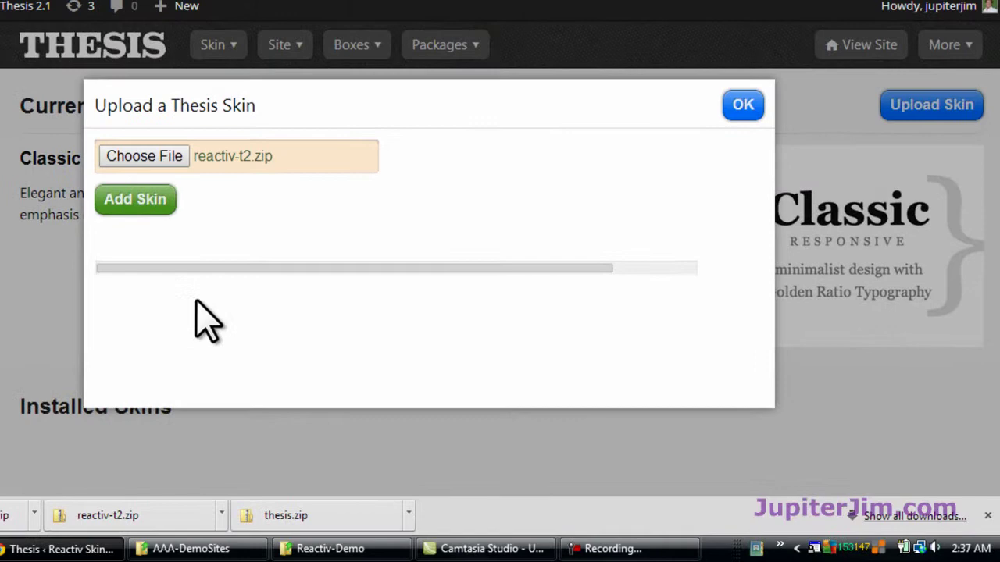
pyautogui.click(133, 204)
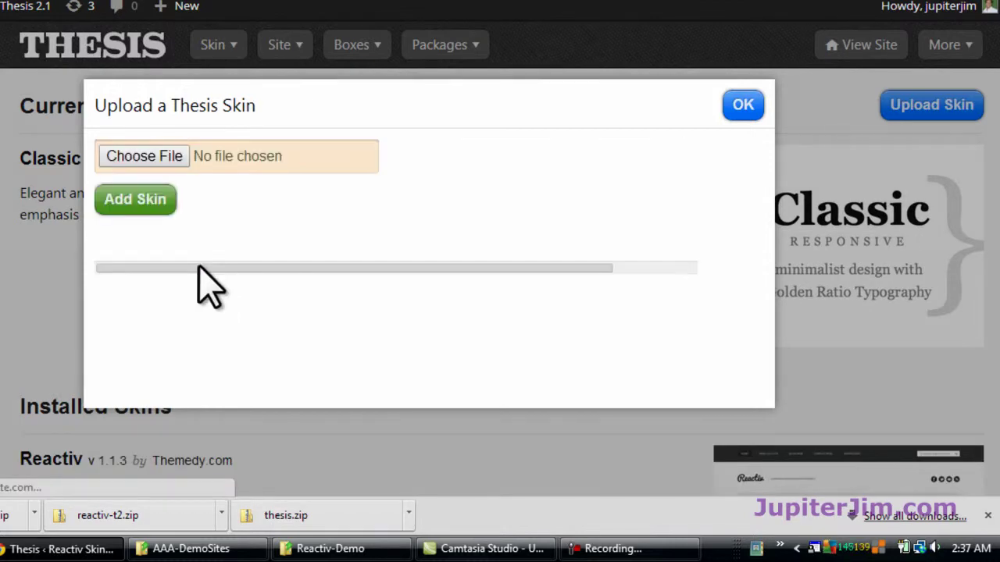
pyautogui.click(743, 105)
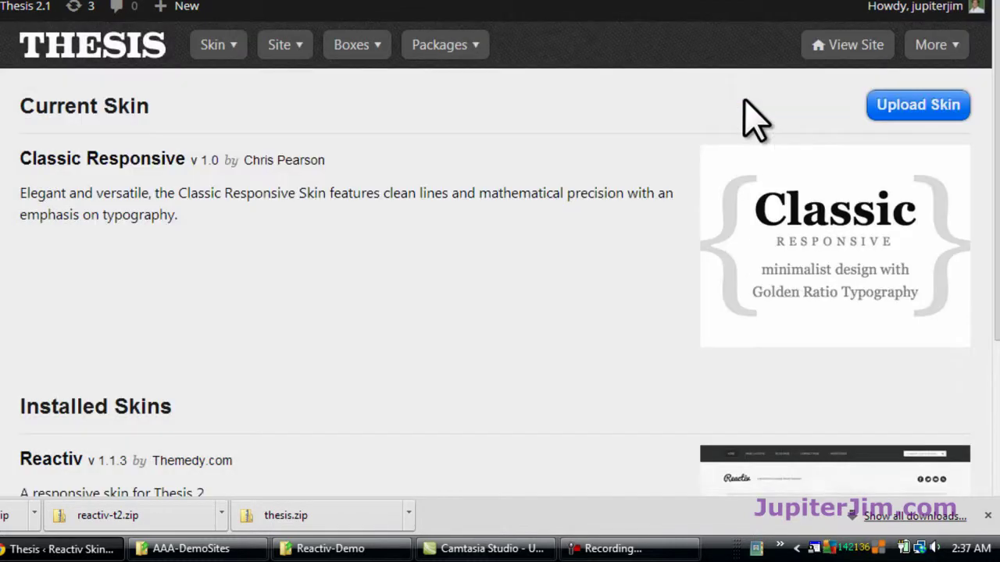
# Activate the Reactiv skin from the installed skins.
pyautogui.scroll(-3, 423, 323)
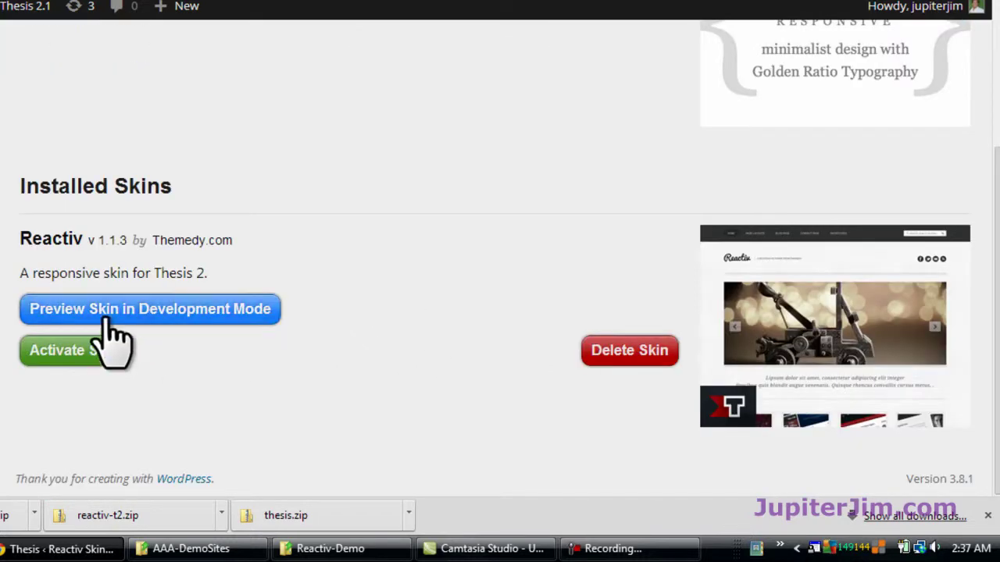
pyautogui.click(70, 361)
pyautogui.click(72, 360)
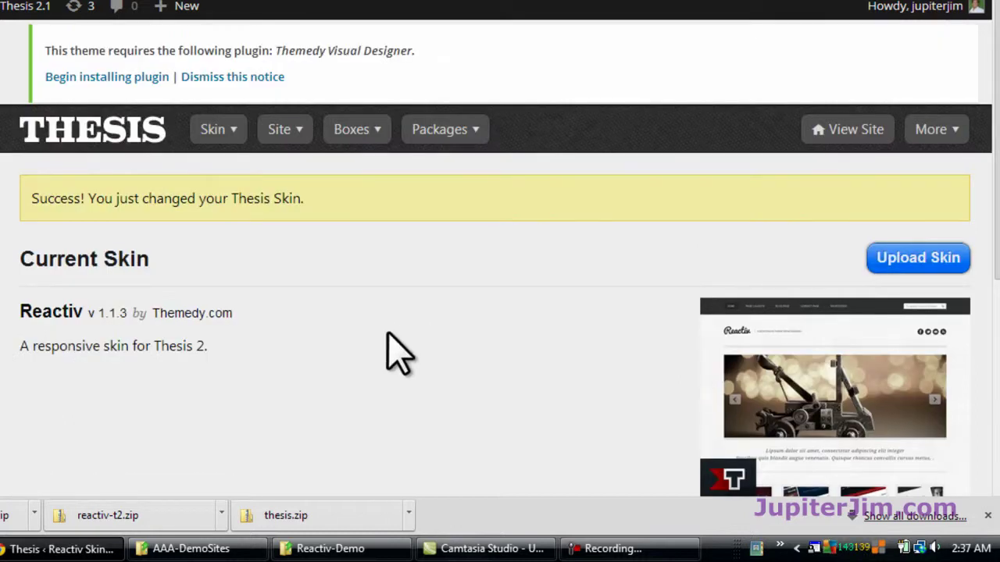
# Install the required Themedy Visual Designer plugin from the theme's plugin notice, using the Install bulk action.
pyautogui.tripleClick(65, 50)
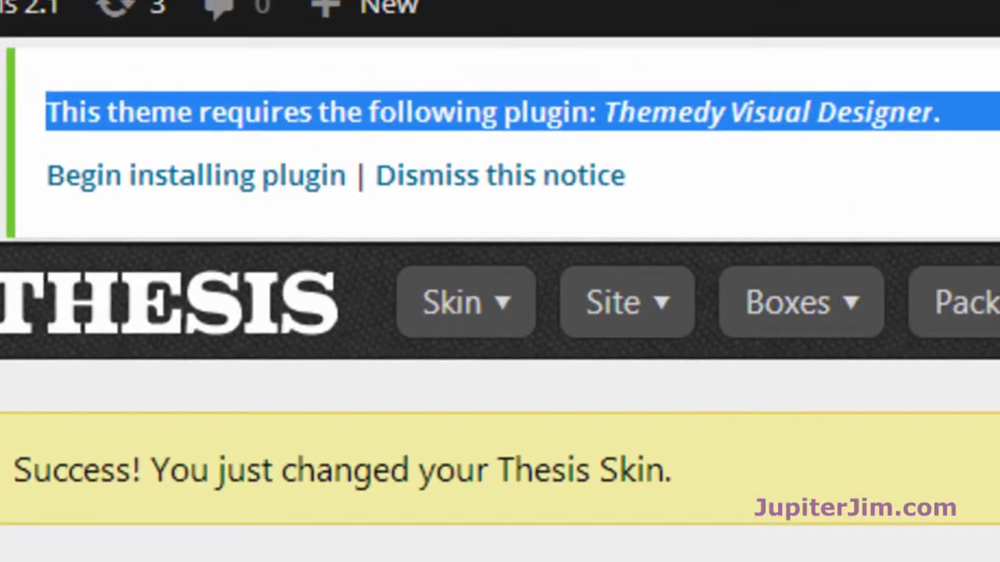
pyautogui.click(283, 297)
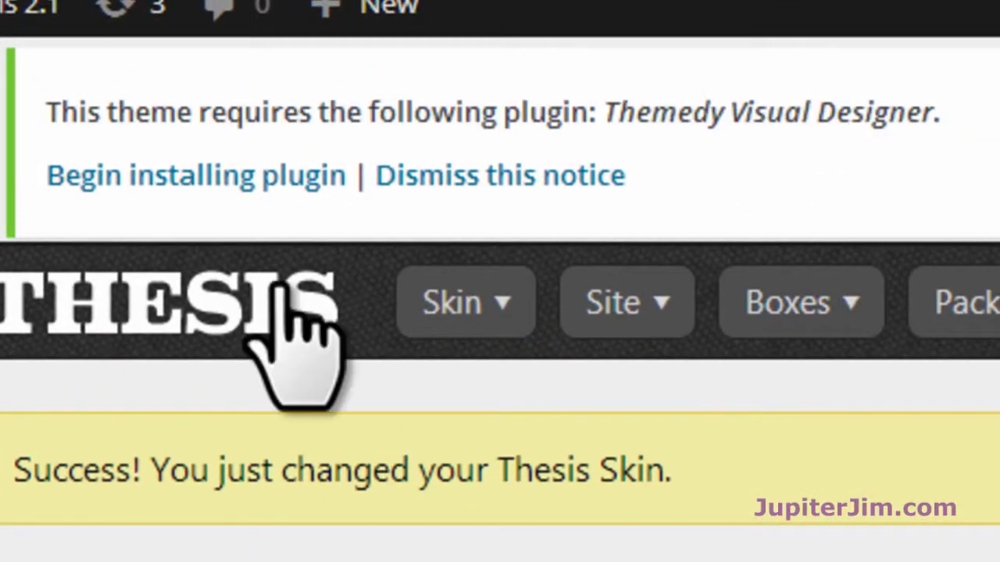
pyautogui.click(187, 176)
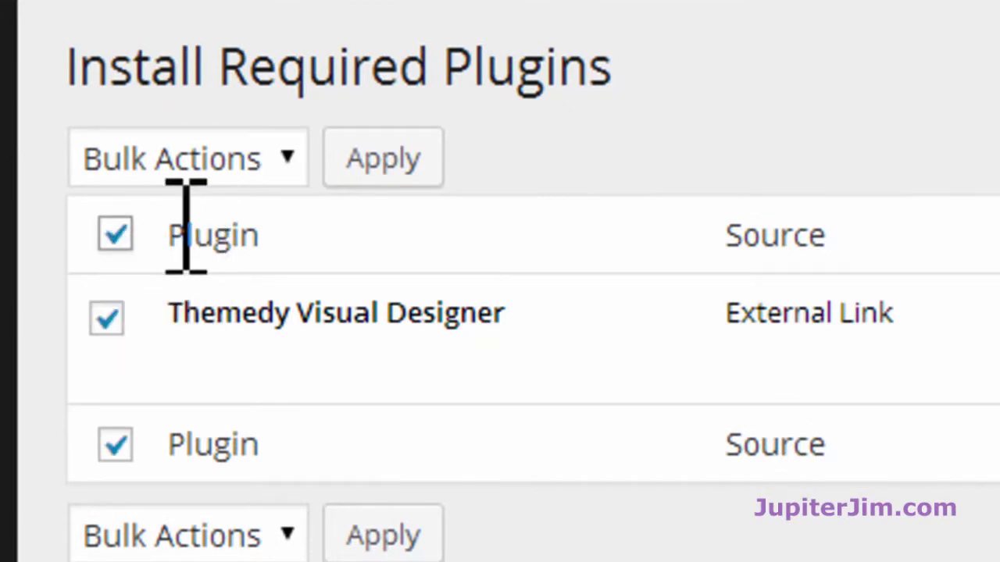
pyautogui.click(276, 153)
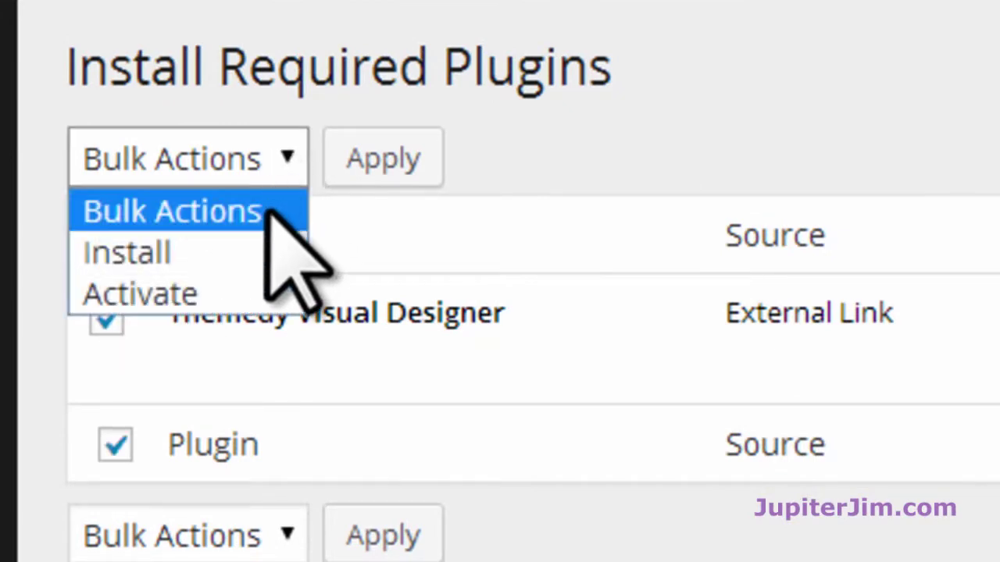
pyautogui.click(255, 256)
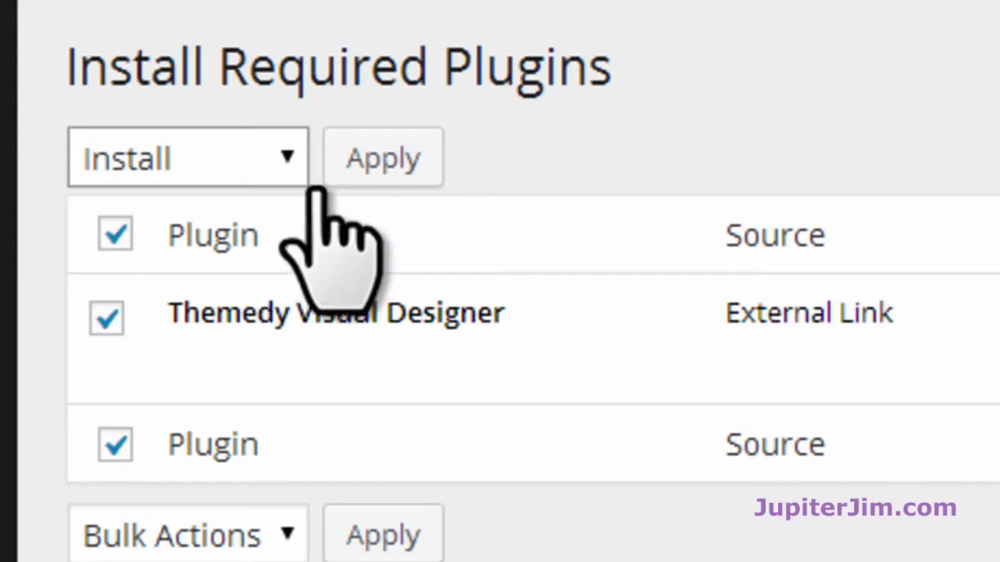
pyautogui.click(385, 156)
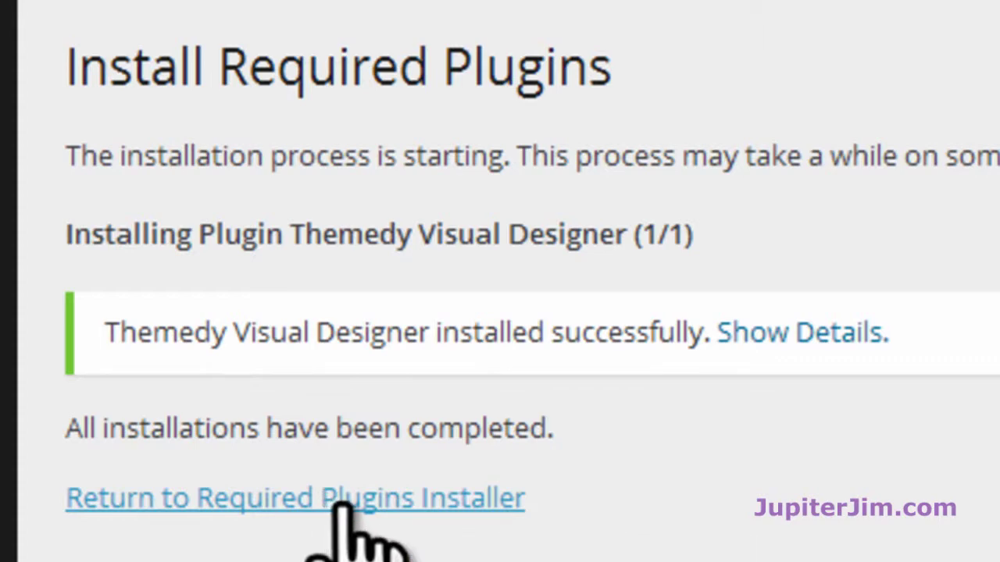
# Activate the Themedy Visual Designer plugin through the required plugins installer and return to the WordPress dashboard home.
pyautogui.click(344, 500)
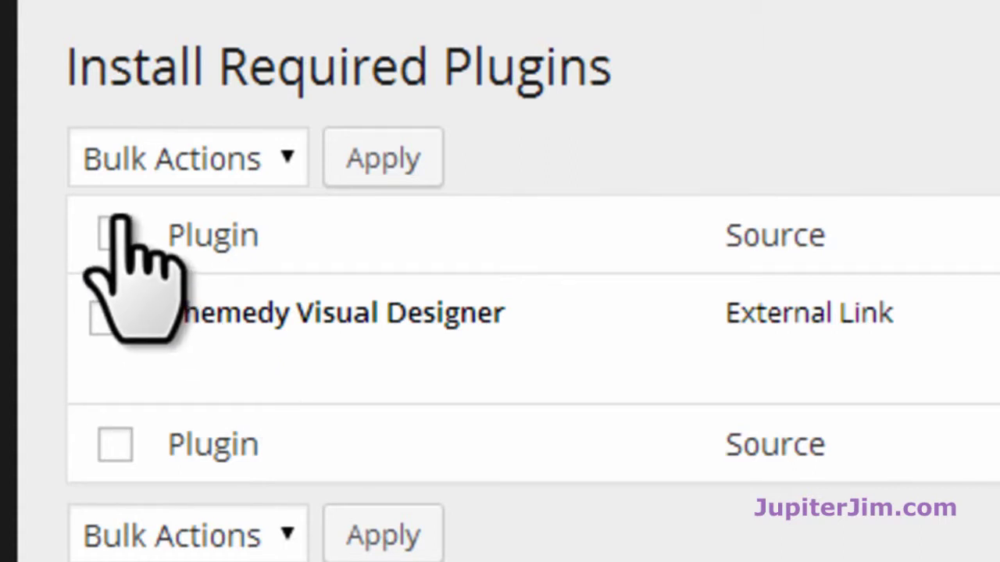
pyautogui.click(176, 173)
pyautogui.click(172, 293)
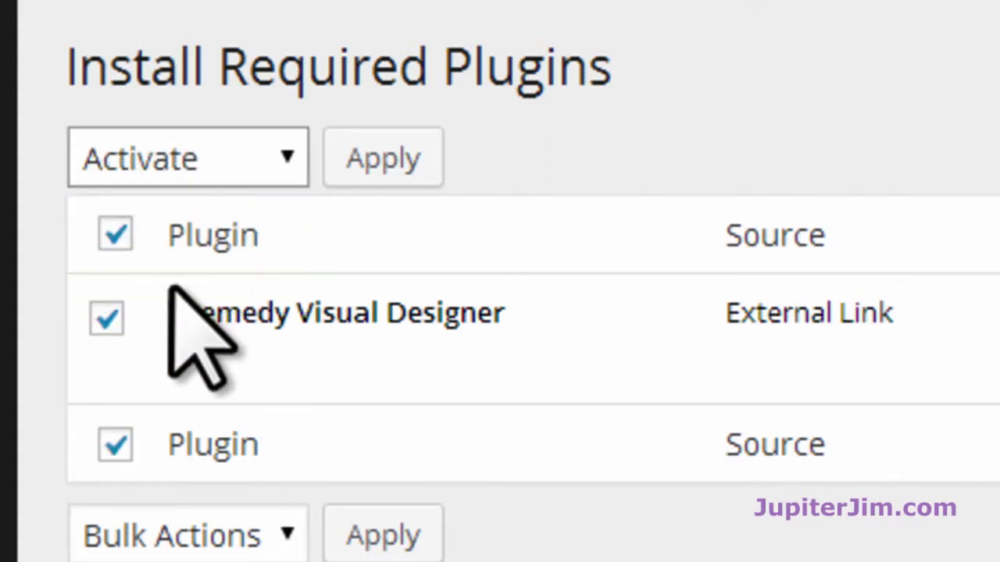
pyautogui.click(406, 156)
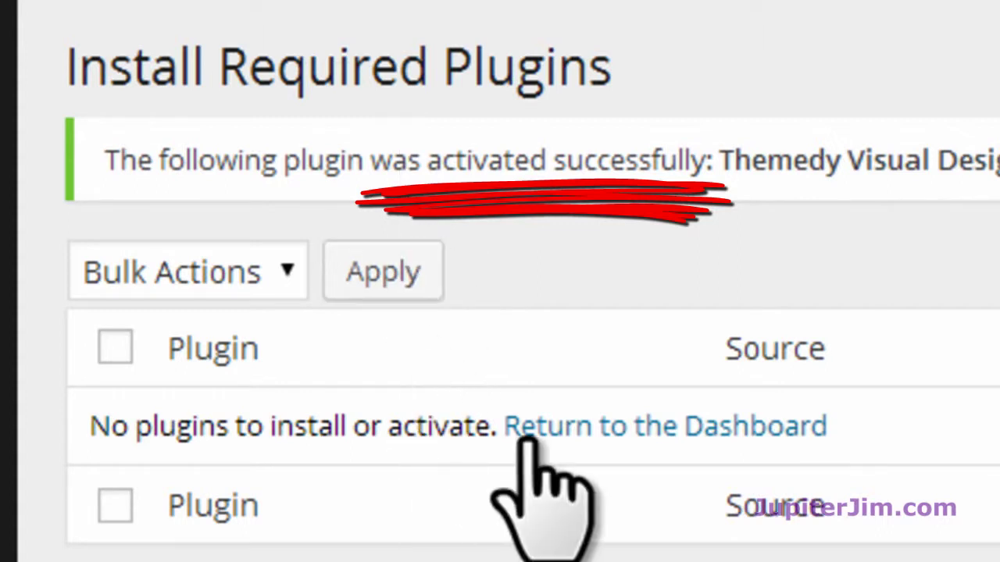
pyautogui.tripleClick(234, 153)
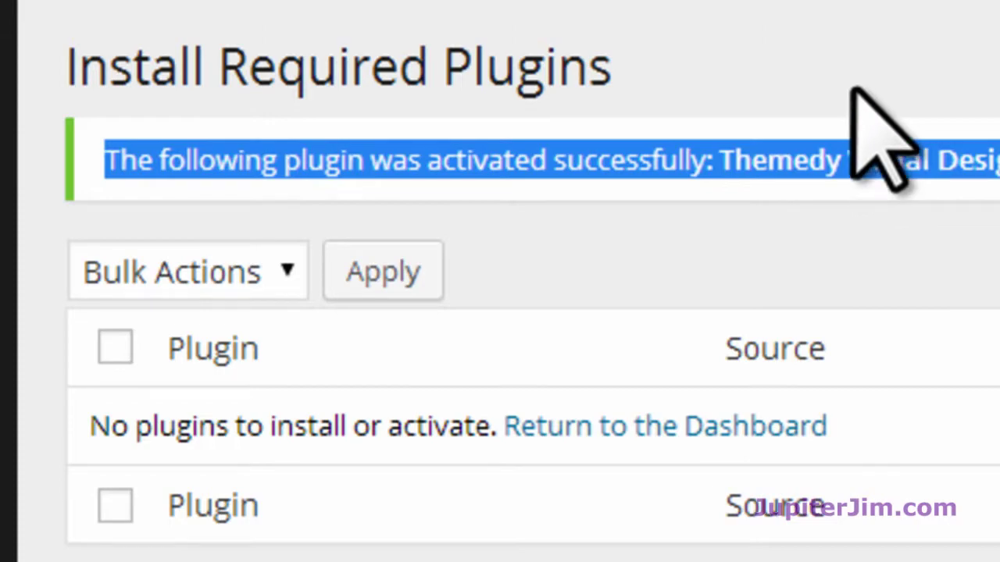
pyautogui.click(855, 54)
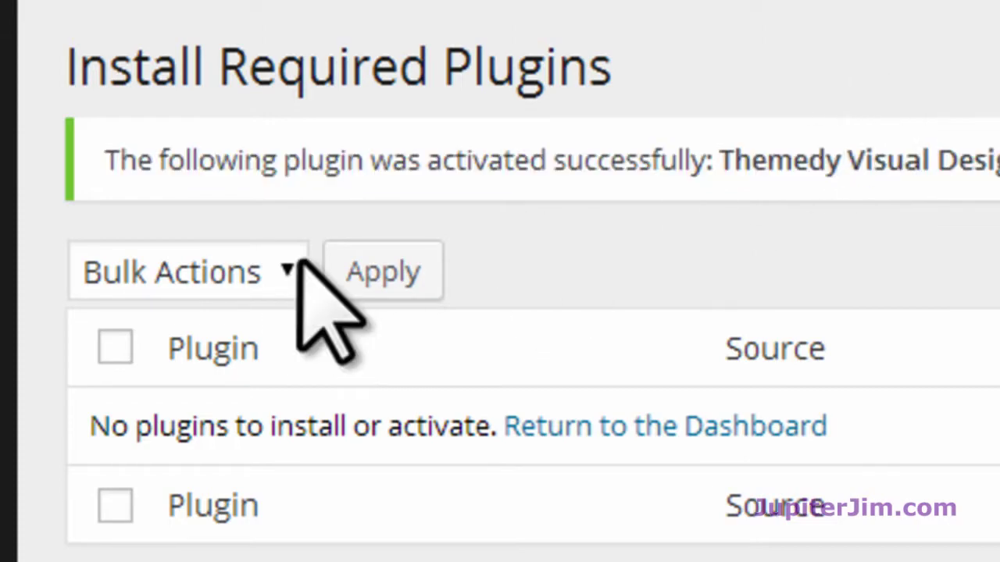
pyautogui.moveTo(59, 117)
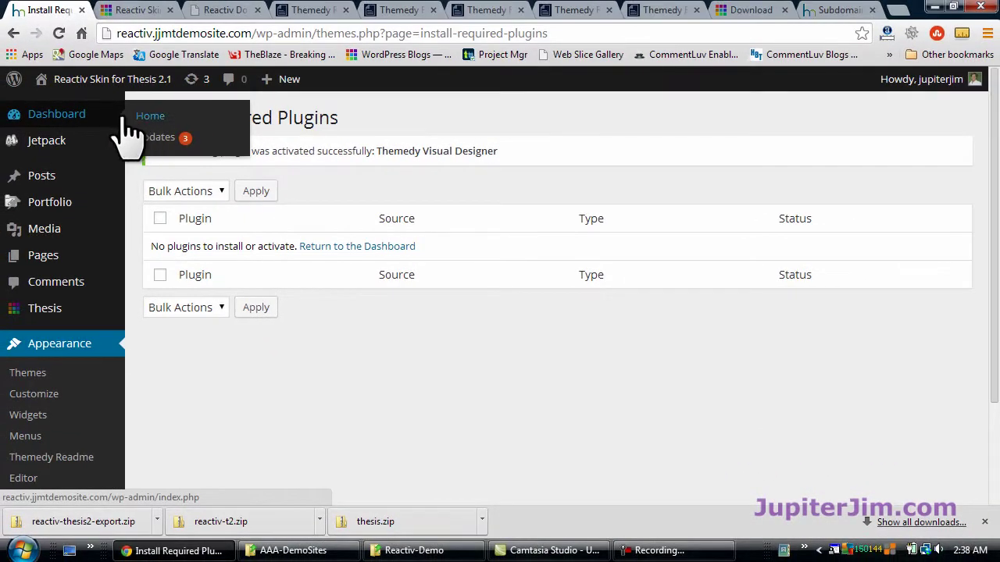
pyautogui.click(62, 125)
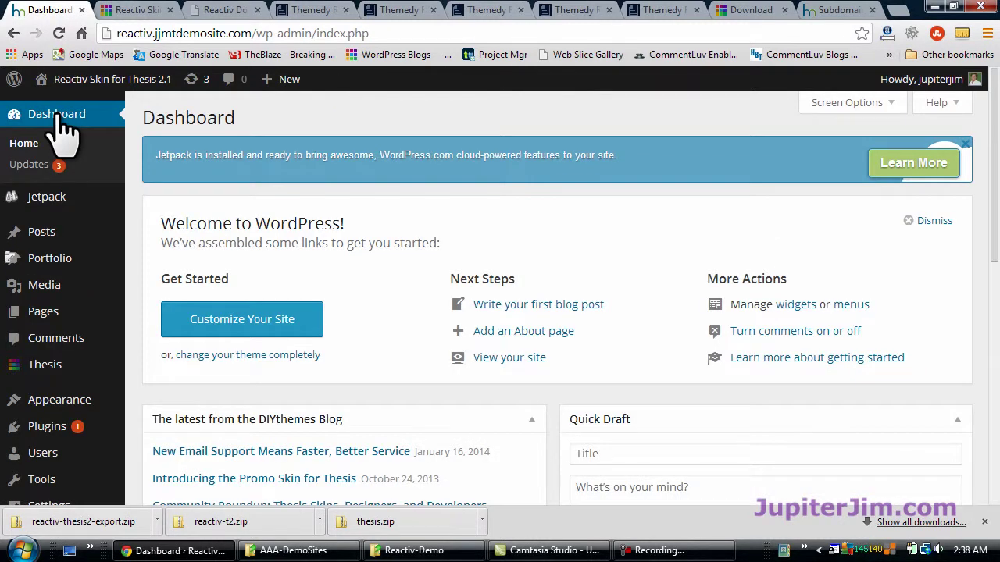
# Reload the demo site's front page and examine its layout under the Reactiv skin from header to footer.
pyautogui.click(137, 11)
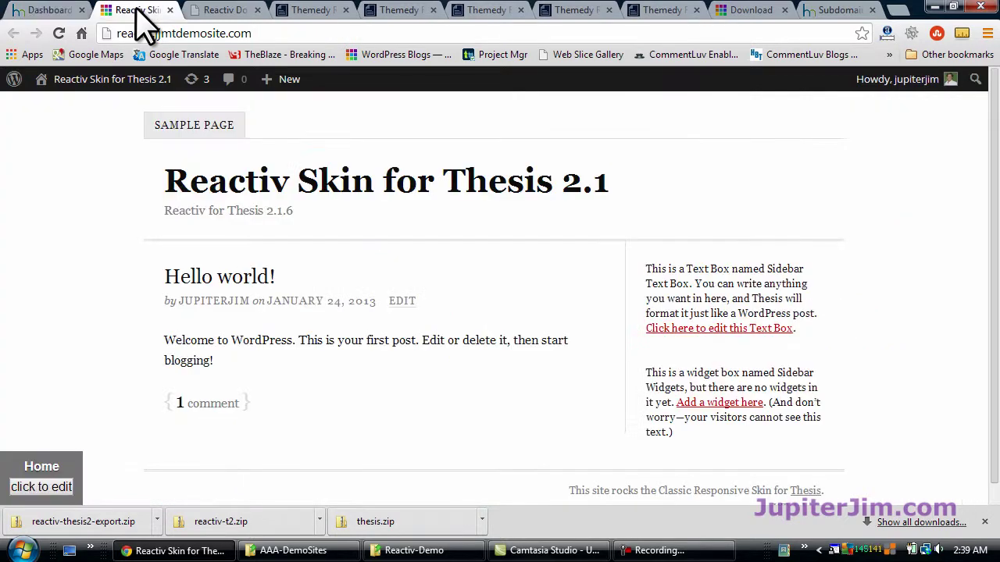
pyautogui.click(59, 36)
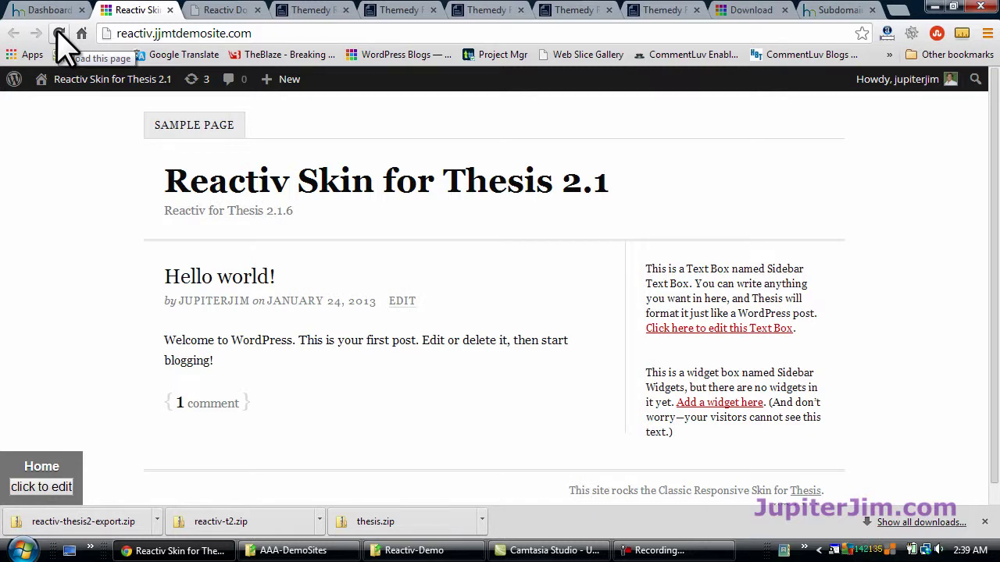
pyautogui.click(59, 35)
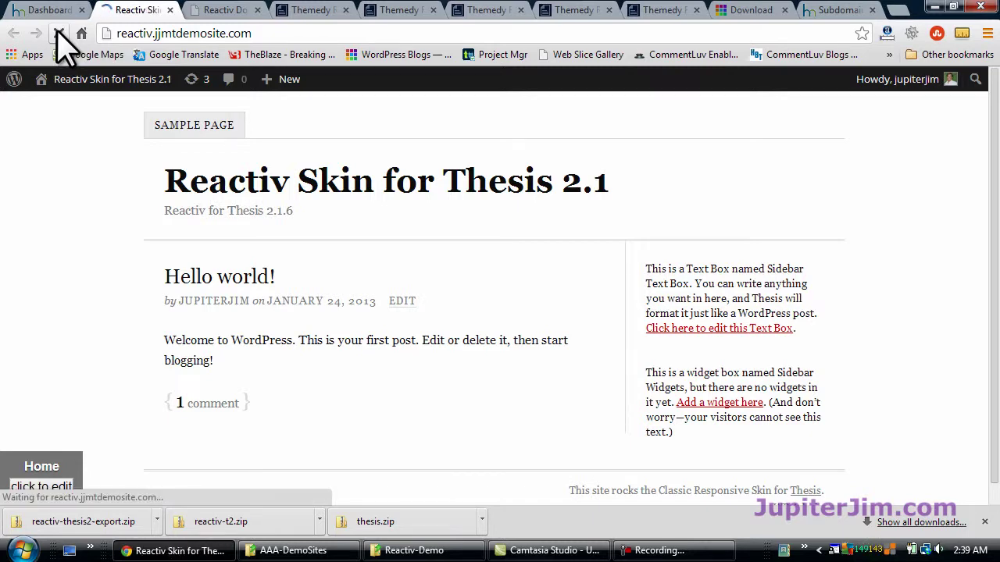
pyautogui.scroll(-3, 520, 265)
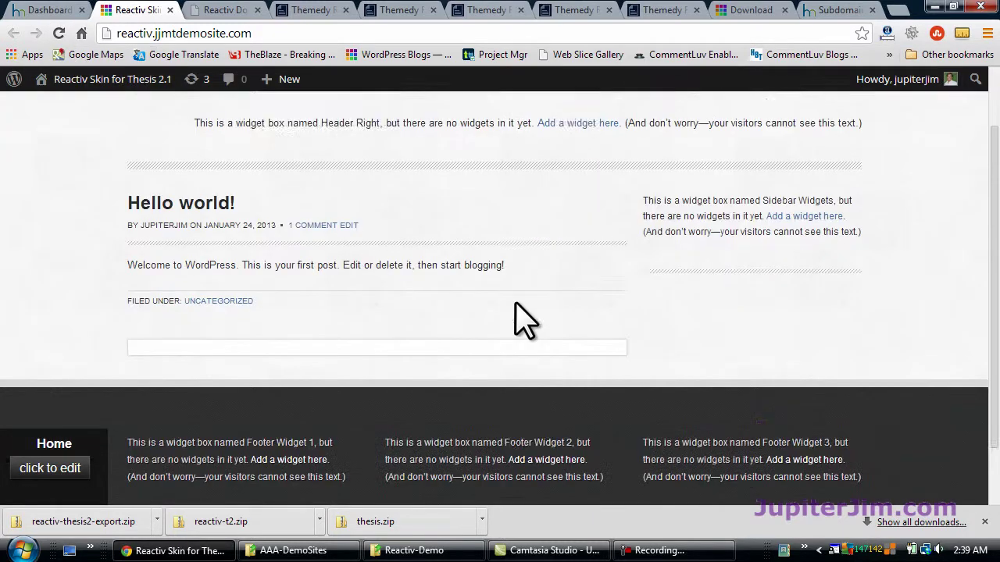
pyautogui.scroll(3, 520, 316)
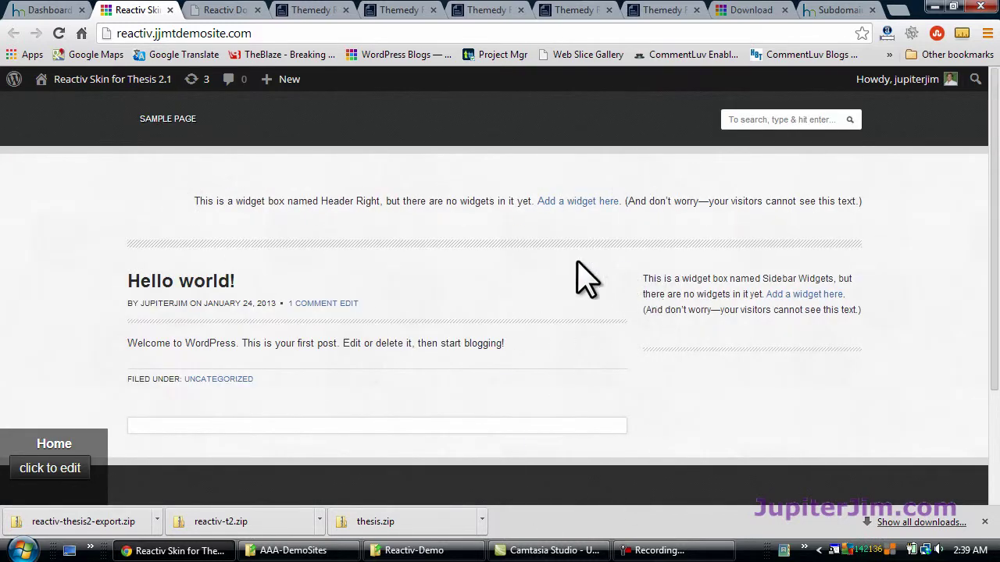
# Return to the WordPress admin and move the "Hello world!" post to the trash.
pyautogui.click(53, 10)
pyautogui.moveTo(58, 247)
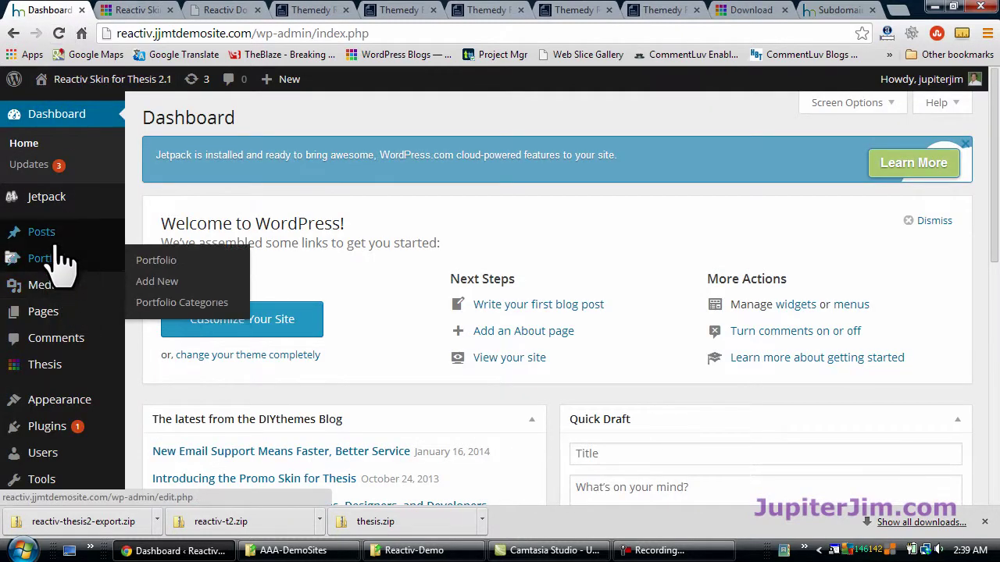
pyautogui.click(153, 236)
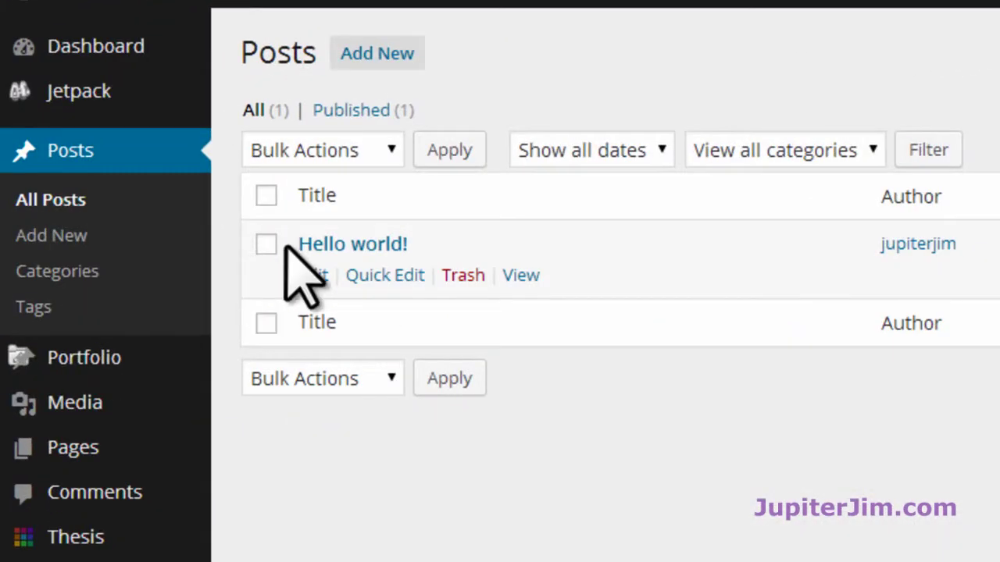
pyautogui.click(464, 275)
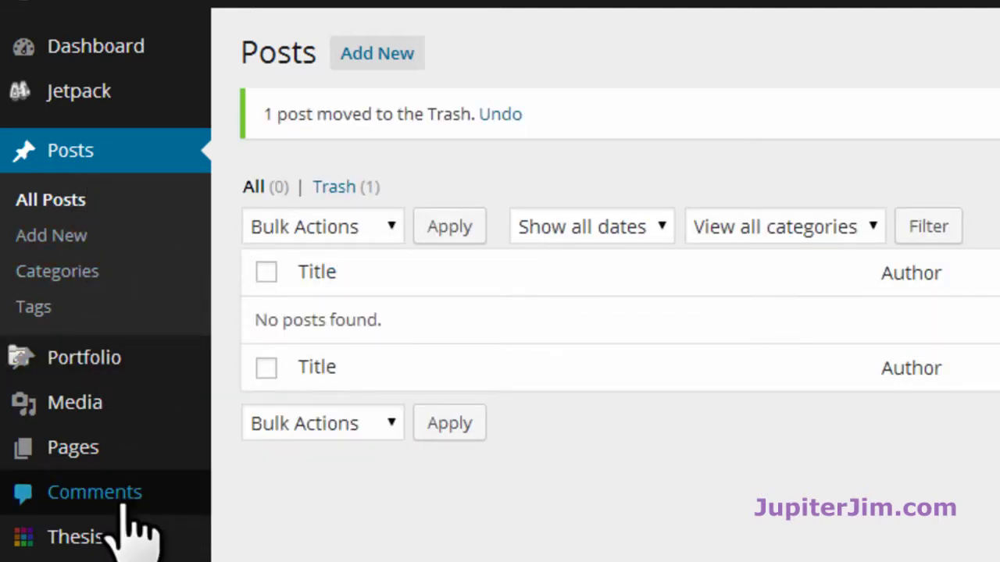
# List all pages and move "Sample Page" to the trash.
pyautogui.moveTo(124, 462)
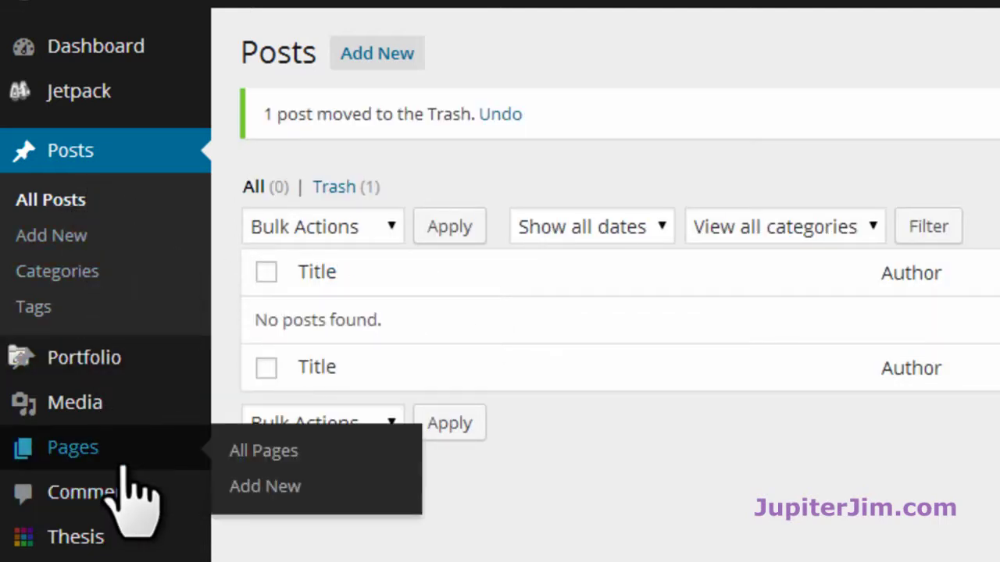
pyautogui.click(259, 458)
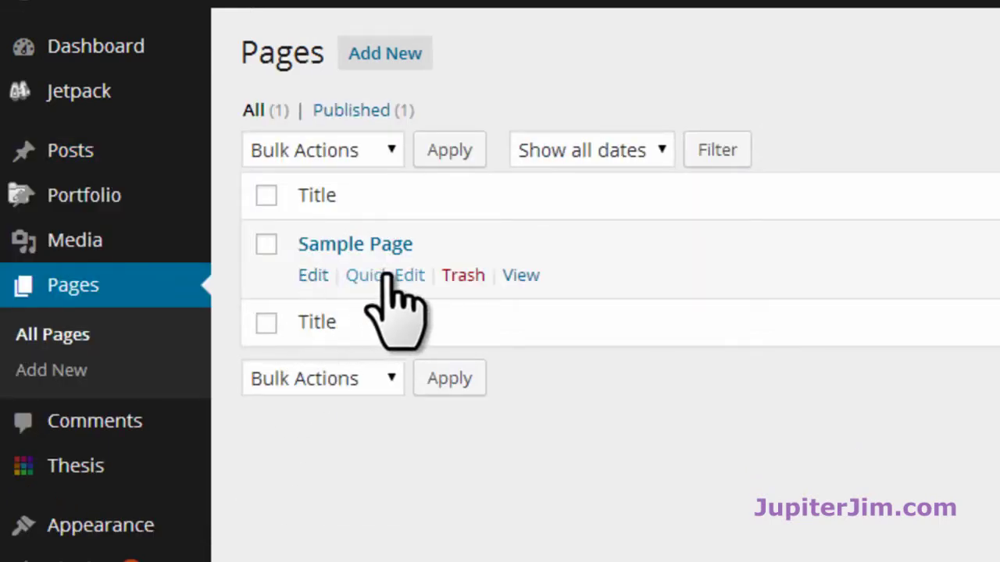
pyautogui.click(465, 277)
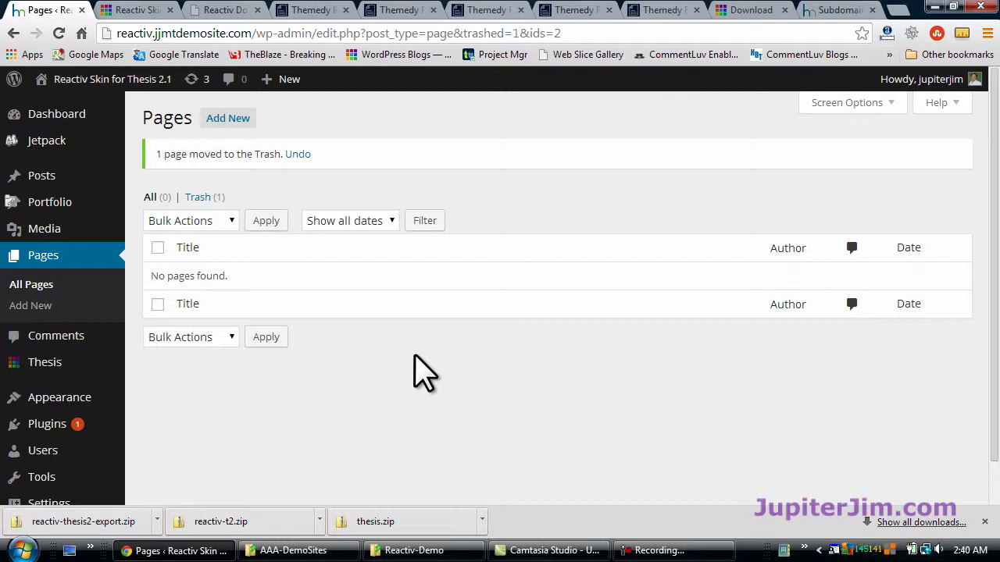
# Open the WordPress Import page with the list of available importers.
pyautogui.scroll(-1, 383, 366)
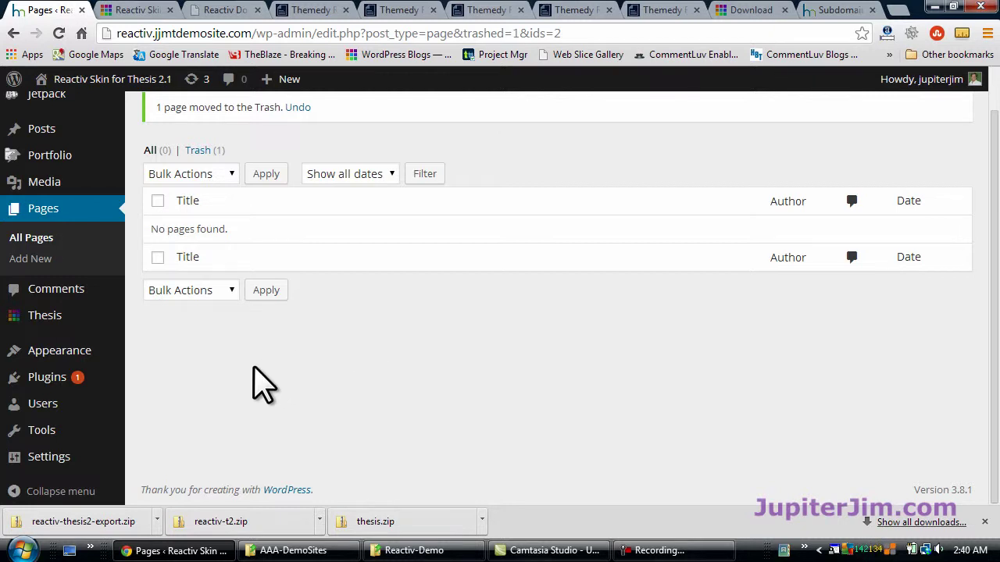
pyautogui.moveTo(110, 428)
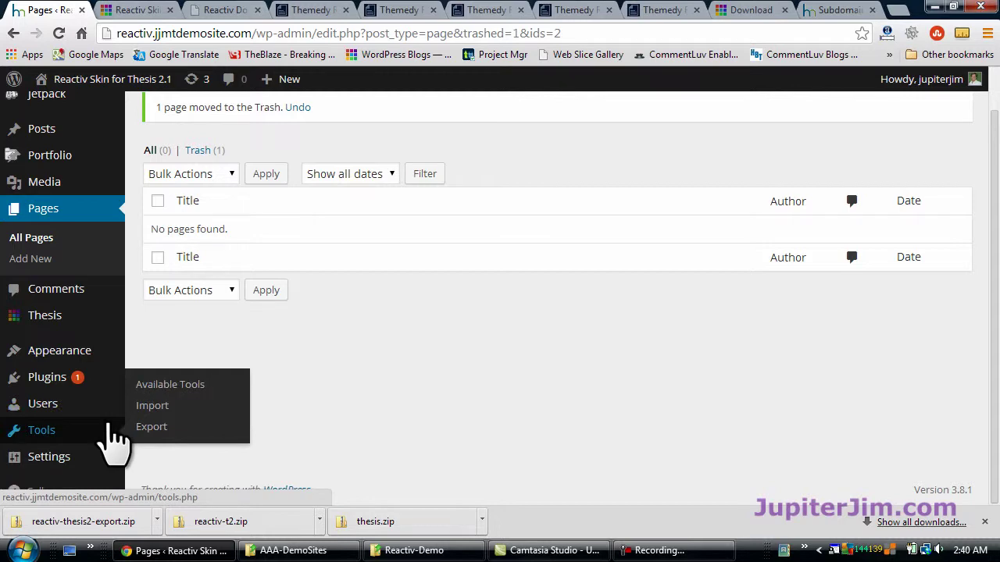
pyautogui.click(155, 407)
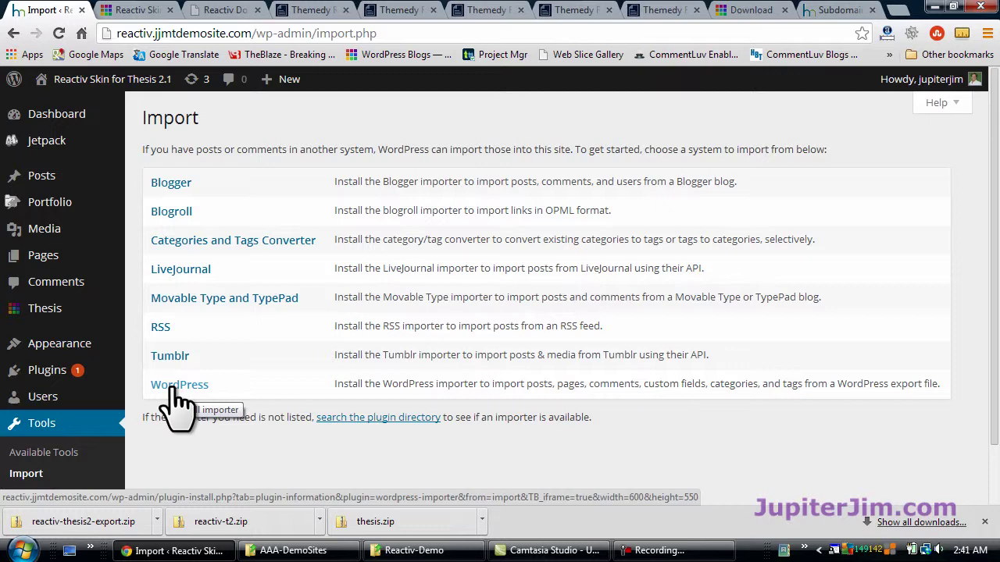
# Check the WordPress Importer plugin's update date and compatibility, install the plugin, then activate it and run the importer.
pyautogui.click(174, 389)
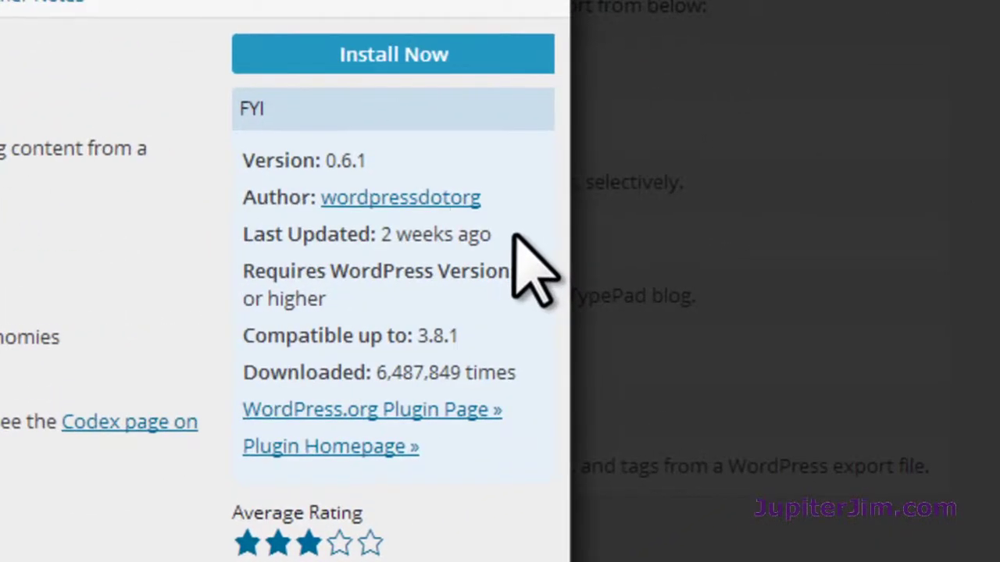
pyautogui.doubleClick(426, 236)
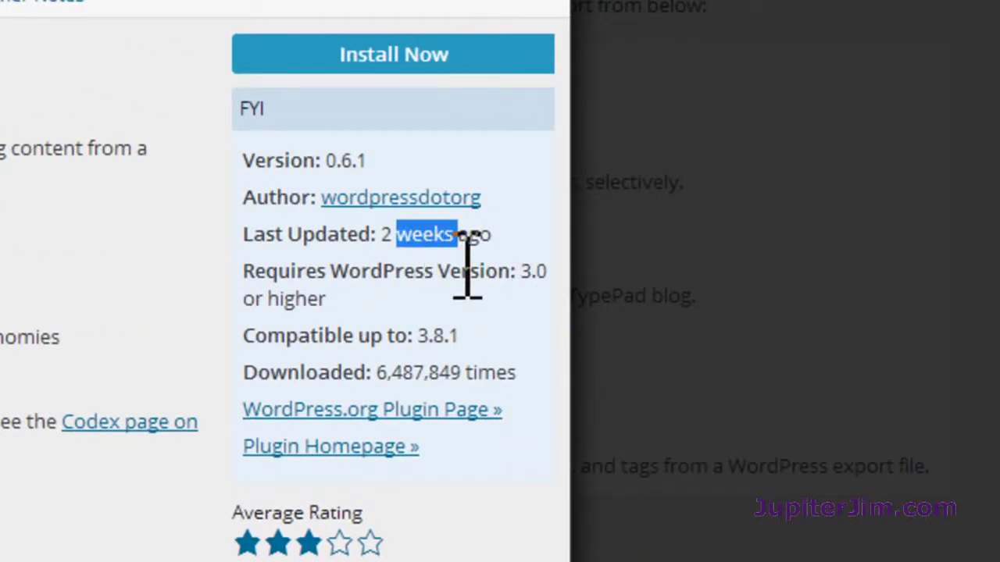
pyautogui.moveTo(420, 336); pyautogui.dragTo(461, 337)
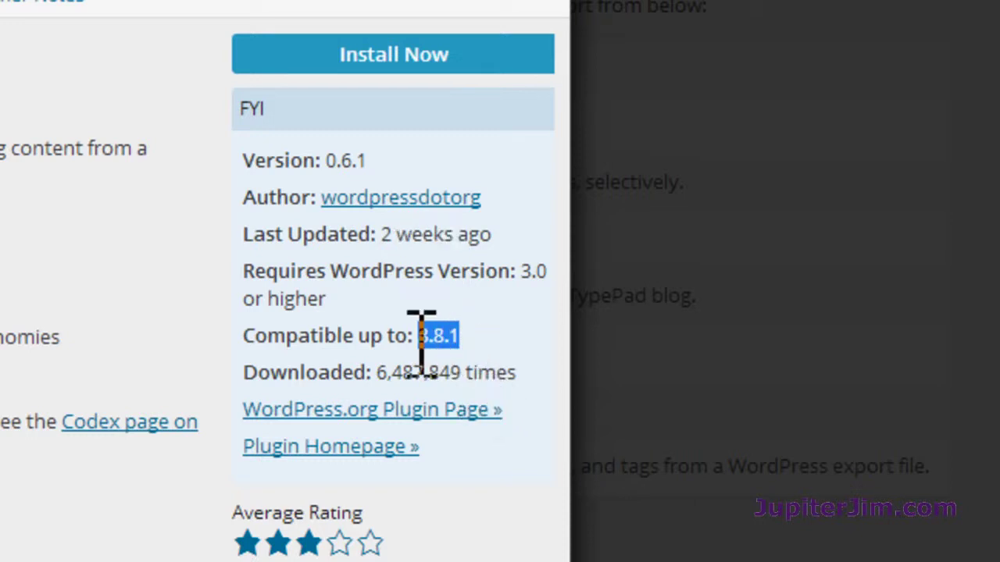
pyautogui.click(488, 337)
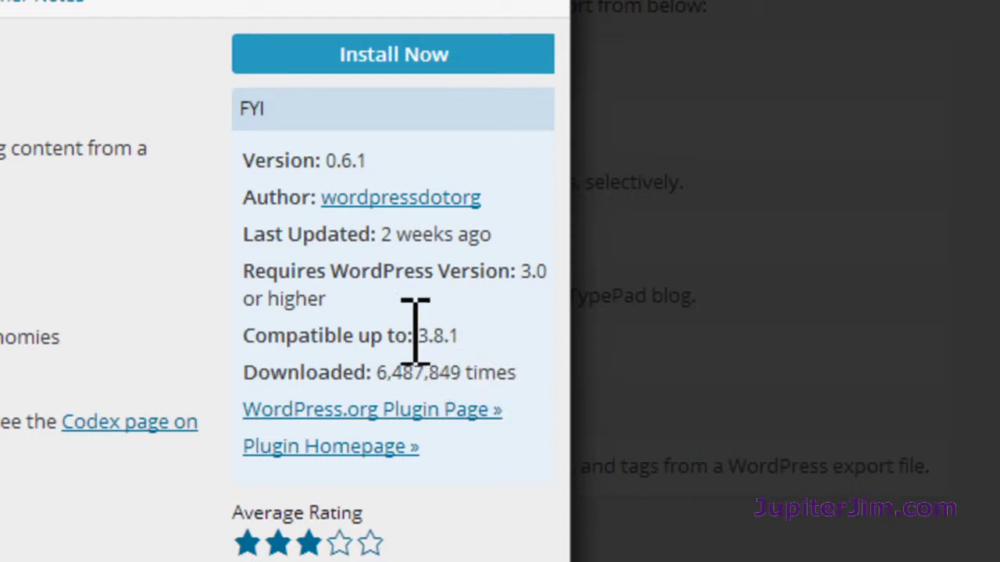
pyautogui.moveTo(416, 335); pyautogui.dragTo(474, 334)
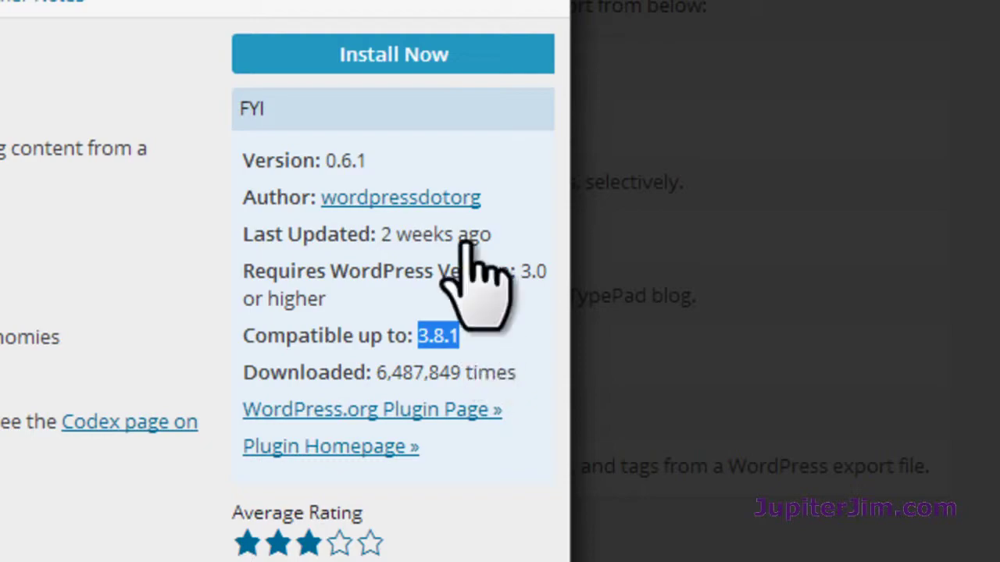
pyautogui.click(395, 53)
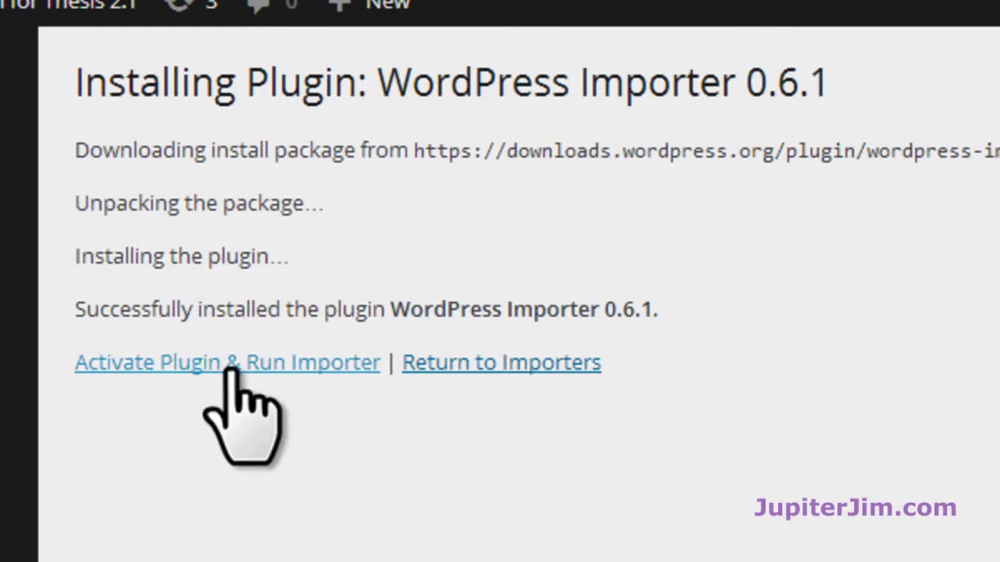
pyautogui.click(234, 362)
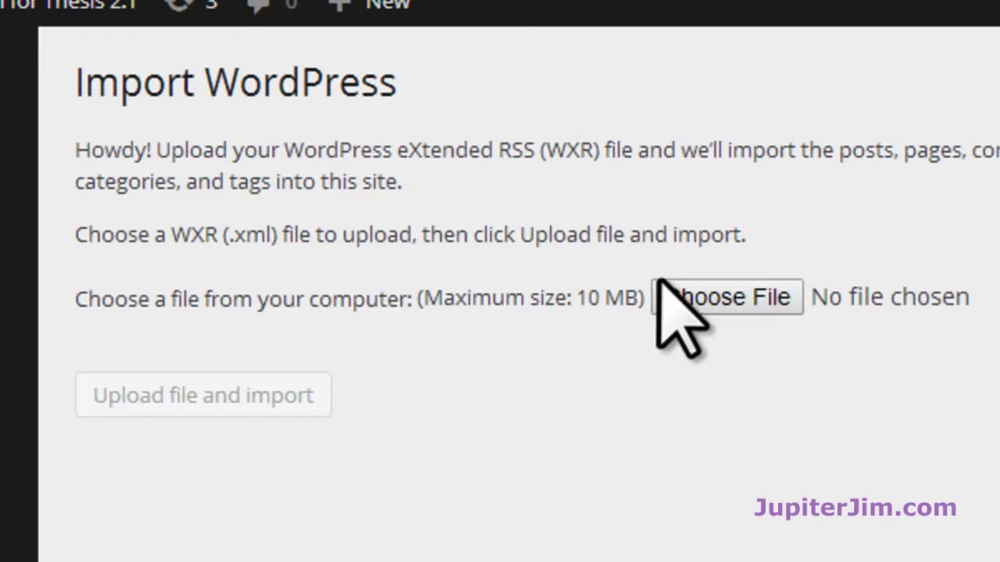
# Upload WI-reactiv-t2.wordpress.2013-11-13.xml from the reactiv folder inside Reactiv-Demo as the WordPress import file.
pyautogui.click(748, 305)
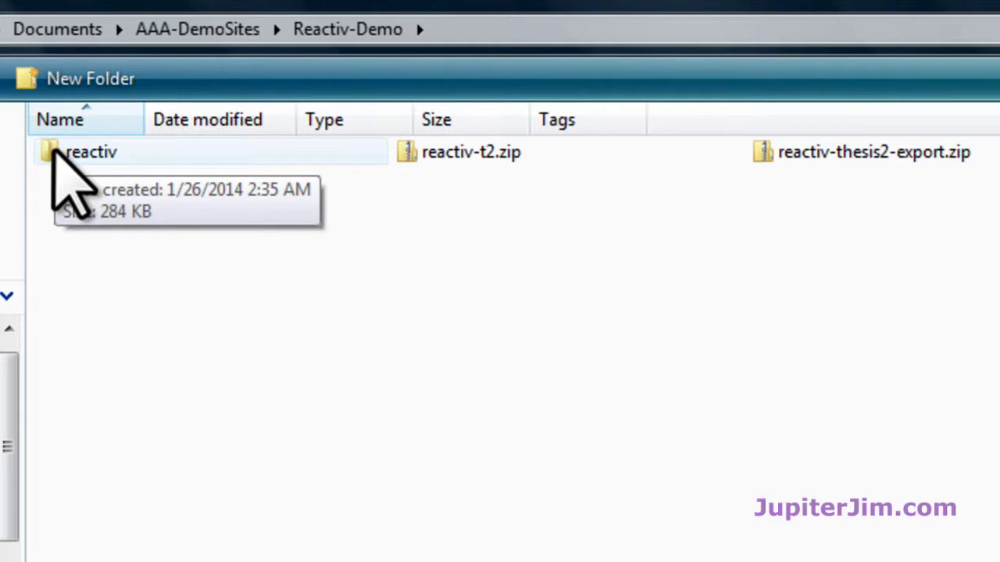
pyautogui.doubleClick(63, 156)
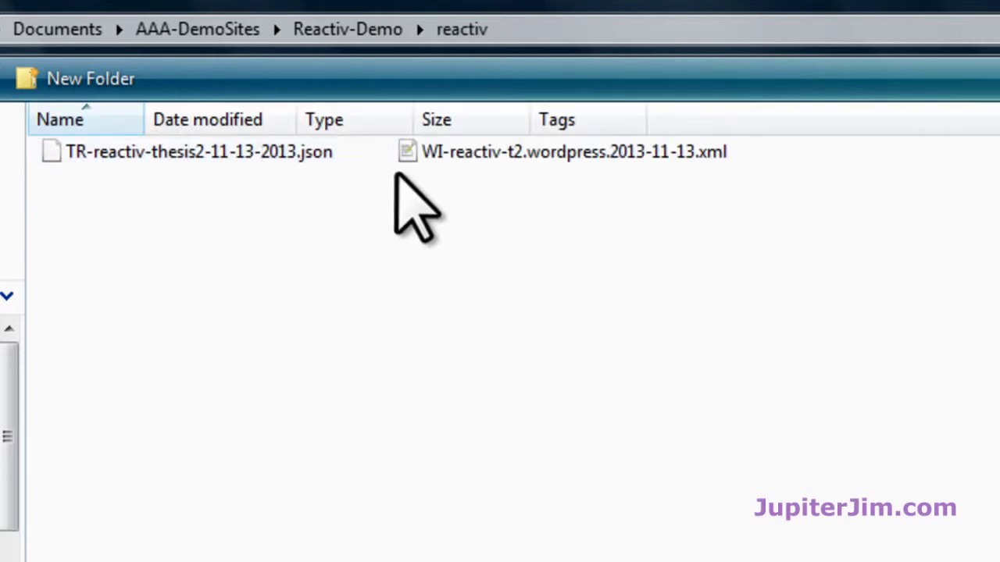
pyautogui.click(412, 153)
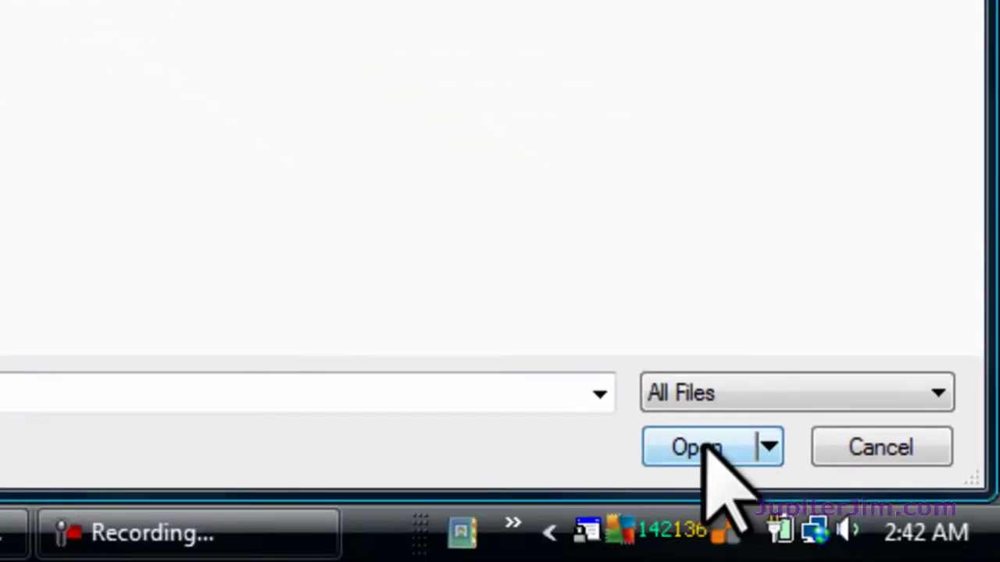
pyautogui.click(703, 449)
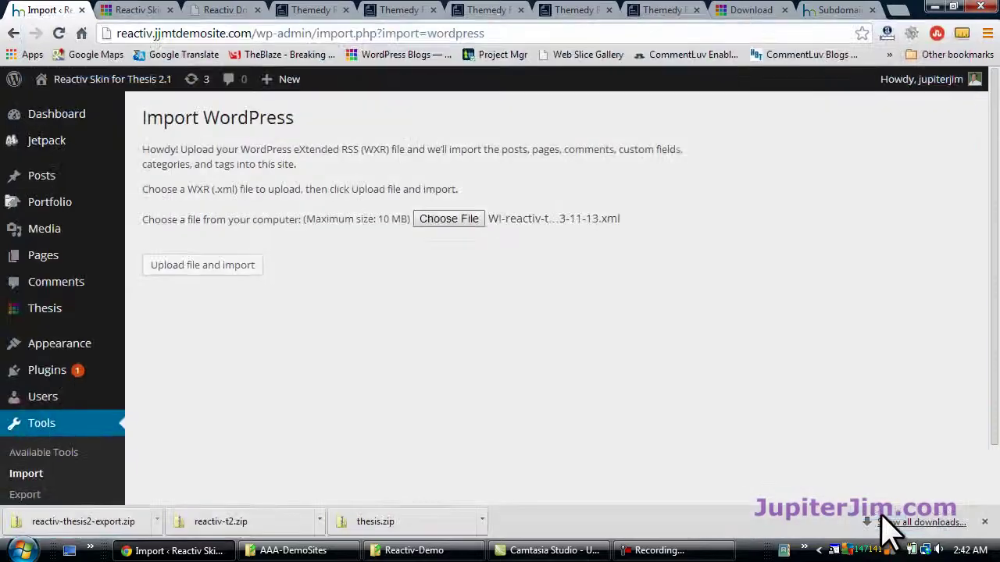
pyautogui.click(199, 266)
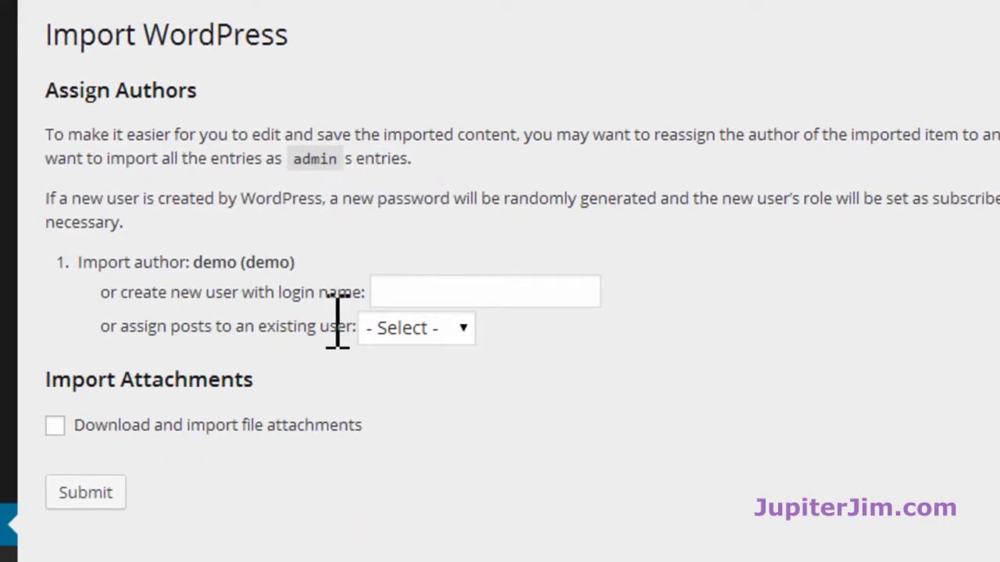
# Assign the demo author's posts to the existing user, include file attachments, run the import and go to the Dashboard.
pyautogui.click(460, 328)
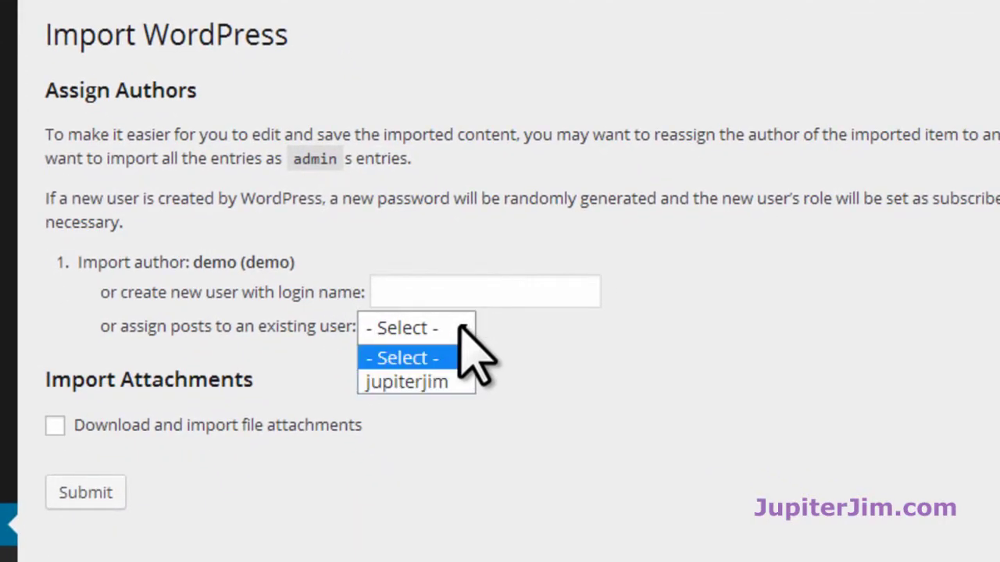
pyautogui.click(444, 379)
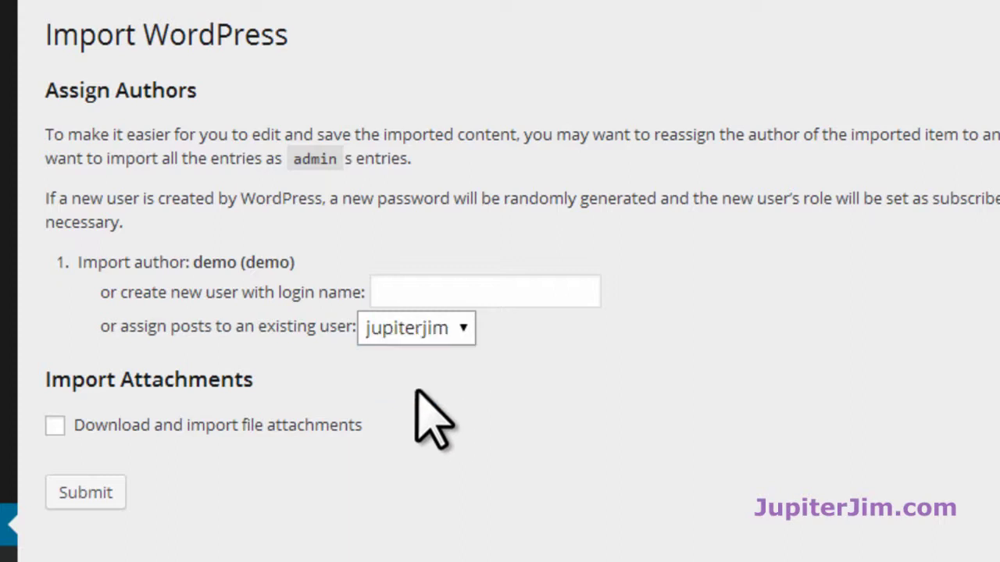
pyautogui.click(53, 427)
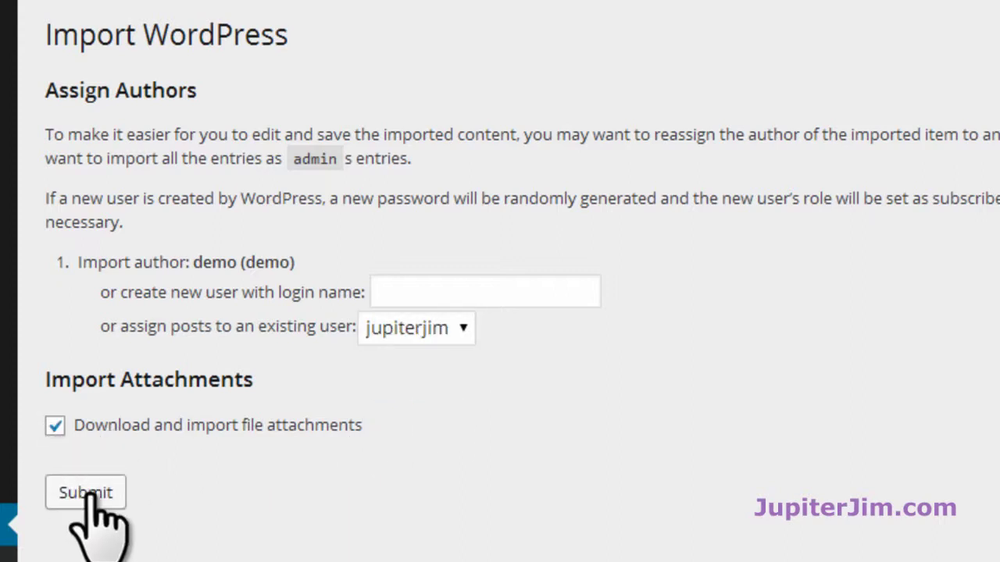
pyautogui.click(89, 492)
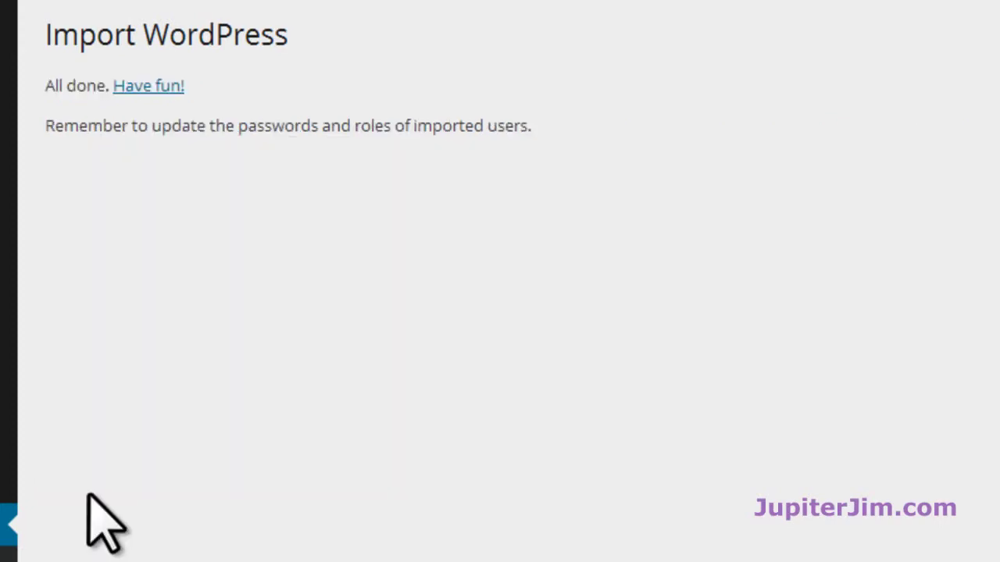
pyautogui.click(150, 87)
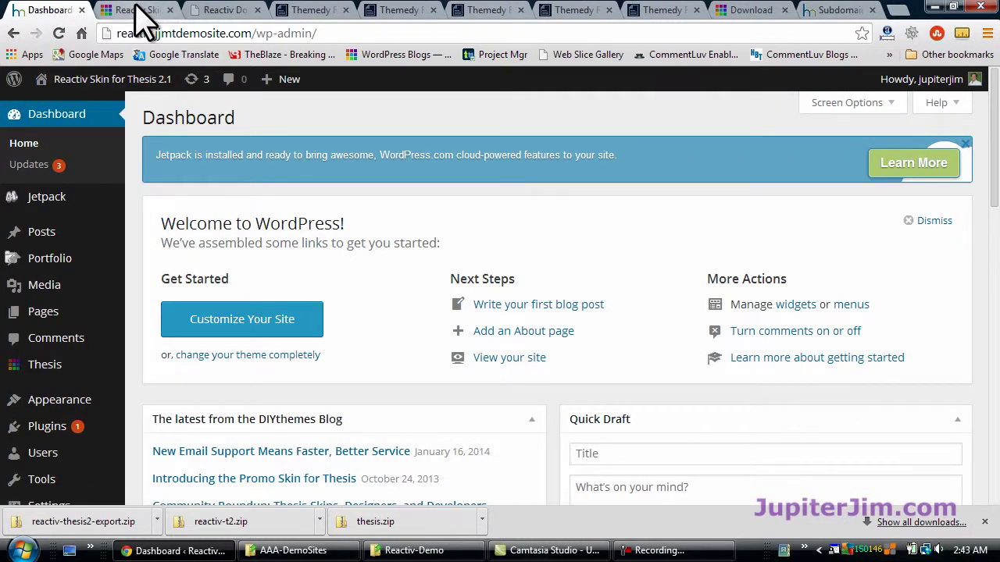
# Reload the site's front page and examine the imported posts and the header and sidebar widget areas.
pyautogui.click(135, 9)
pyautogui.click(58, 35)
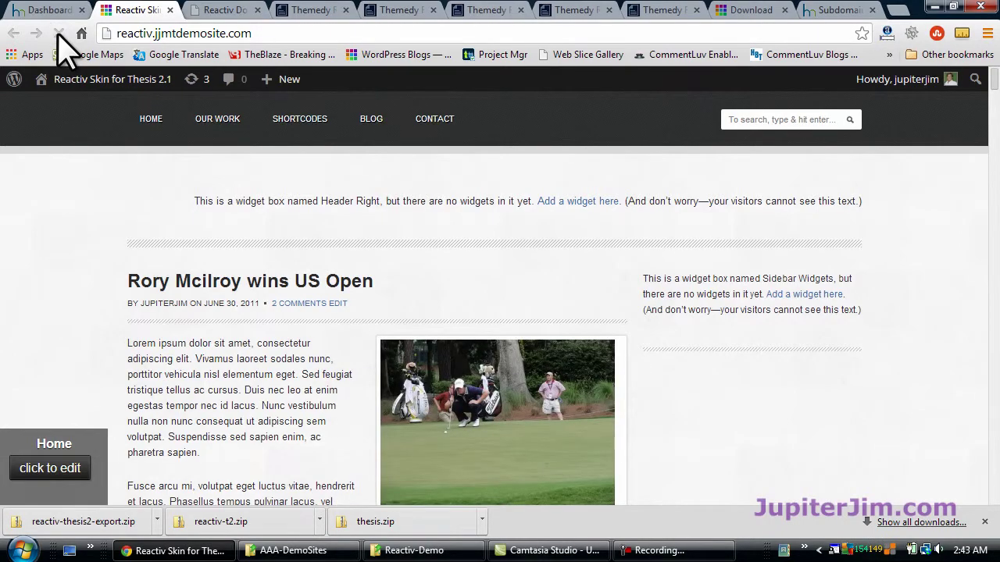
pyautogui.scroll(-15, 262, 348)
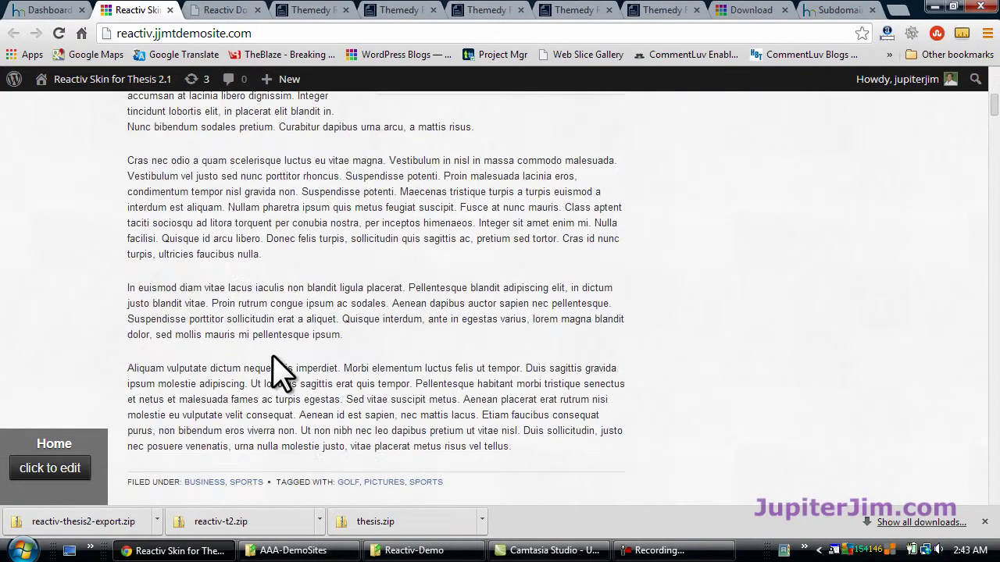
pyautogui.scroll(-4, 274, 356)
pyautogui.scroll(18, 273, 359)
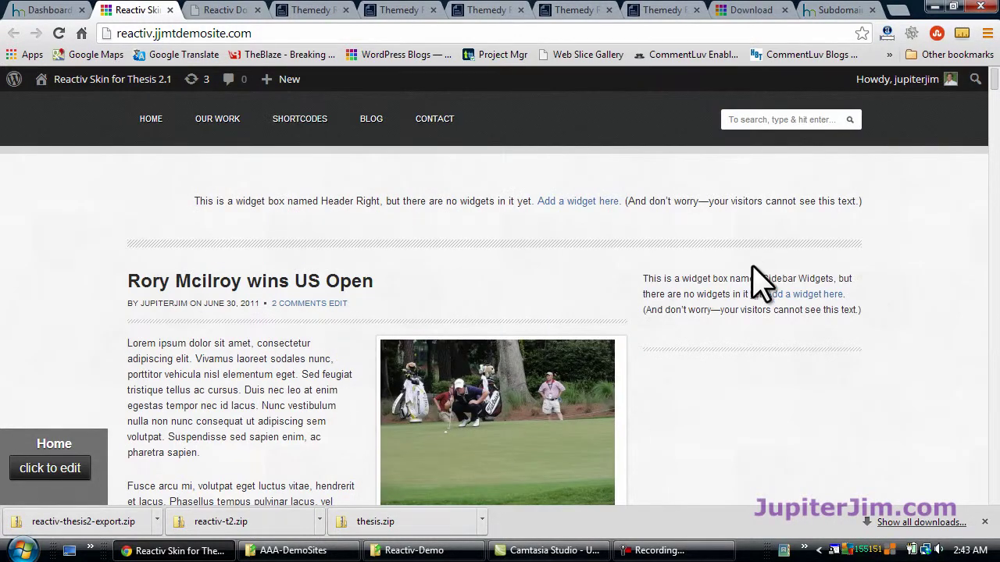
# Return to the WordPress admin and open the Themedy Replicate page with its import options.
pyautogui.click(43, 11)
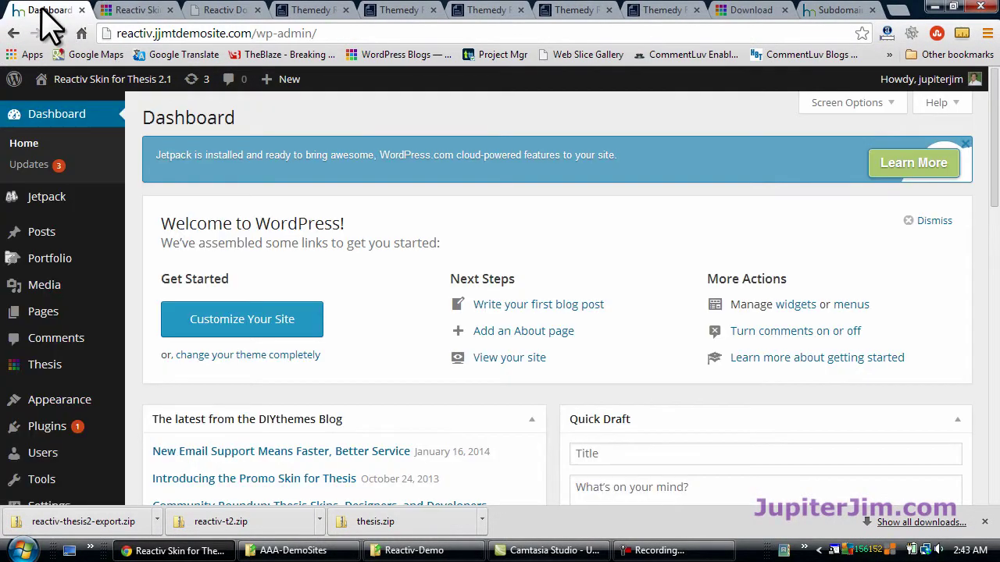
pyautogui.scroll(-1, 149, 307)
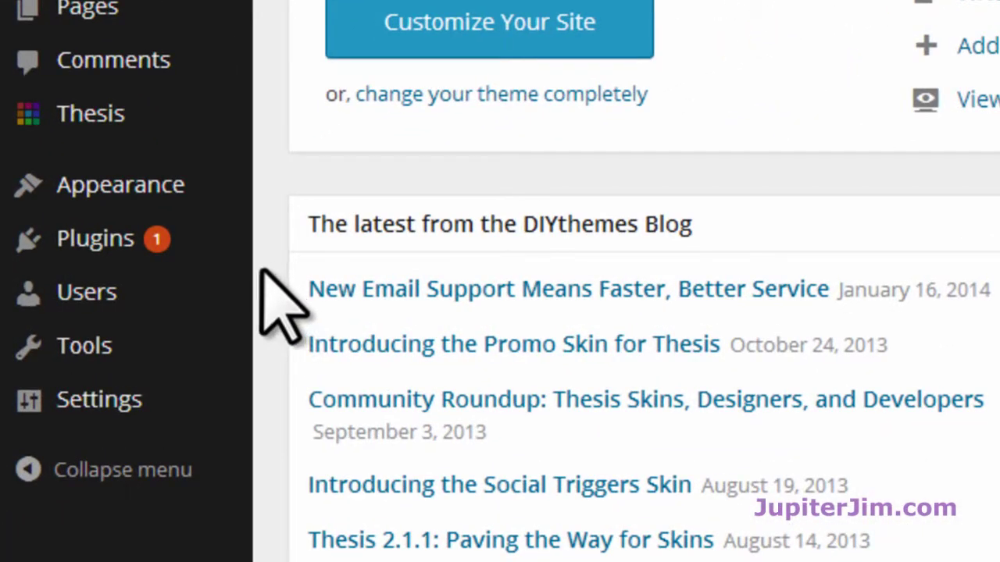
pyautogui.moveTo(149, 171)
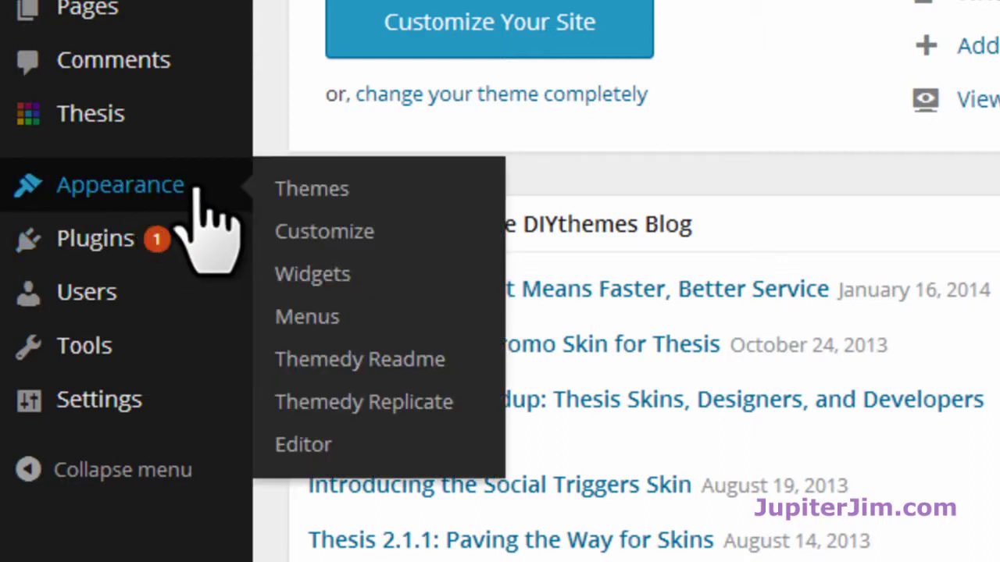
pyautogui.click(349, 402)
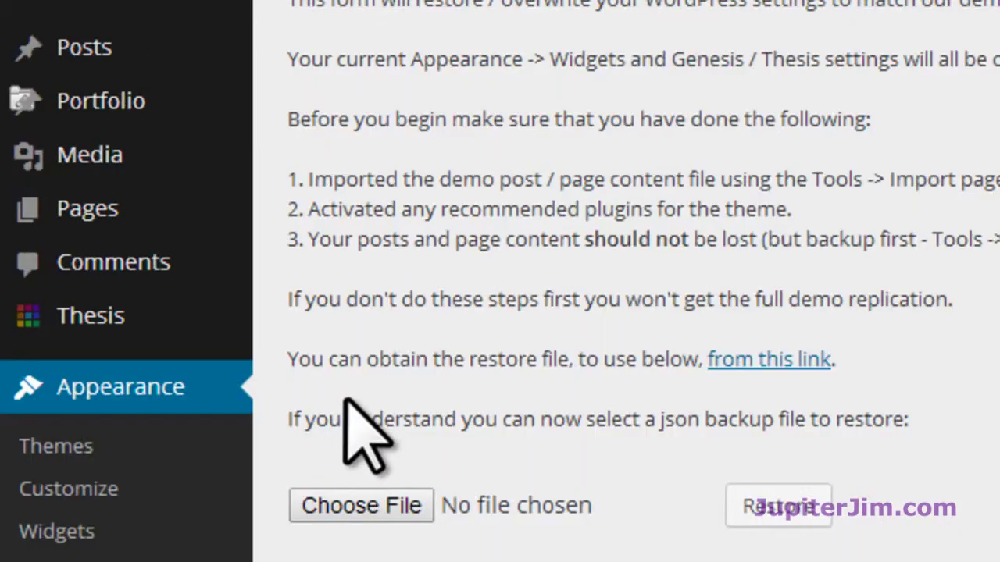
# Restore the demo options from the backup file TR-reactiv-thesis2-11-13-2013.json.
pyautogui.click(353, 509)
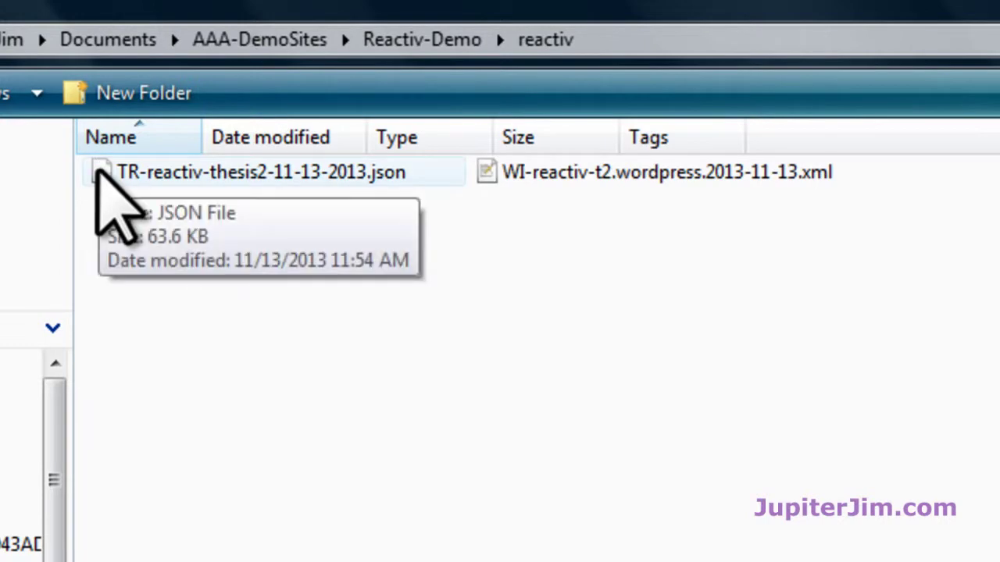
pyautogui.click(98, 170)
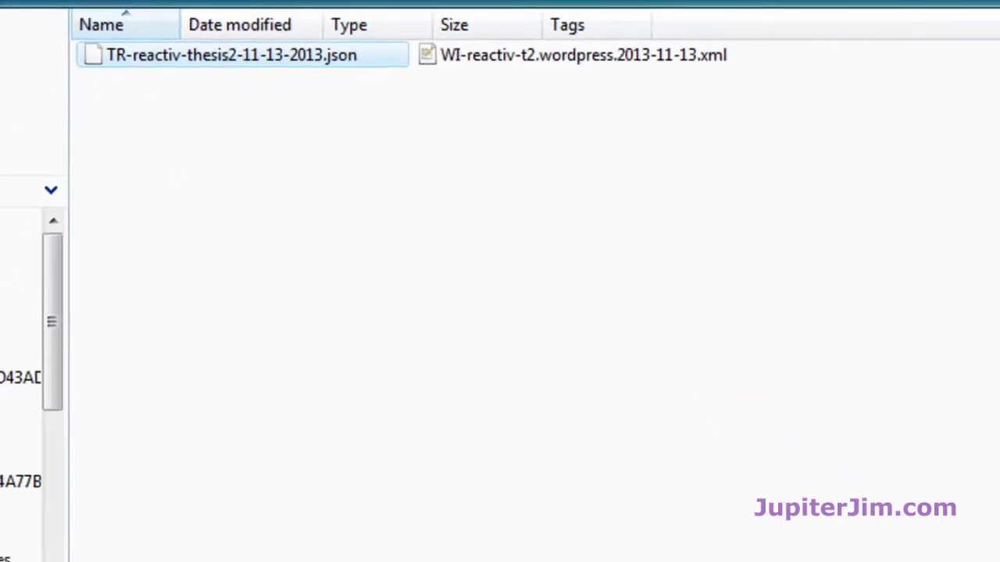
pyautogui.press('Return')
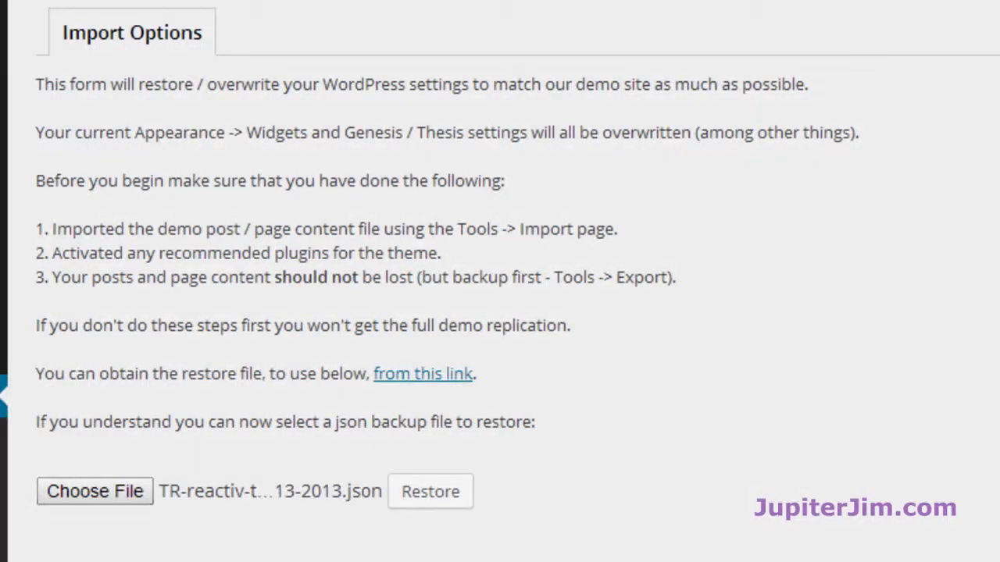
pyautogui.click(432, 492)
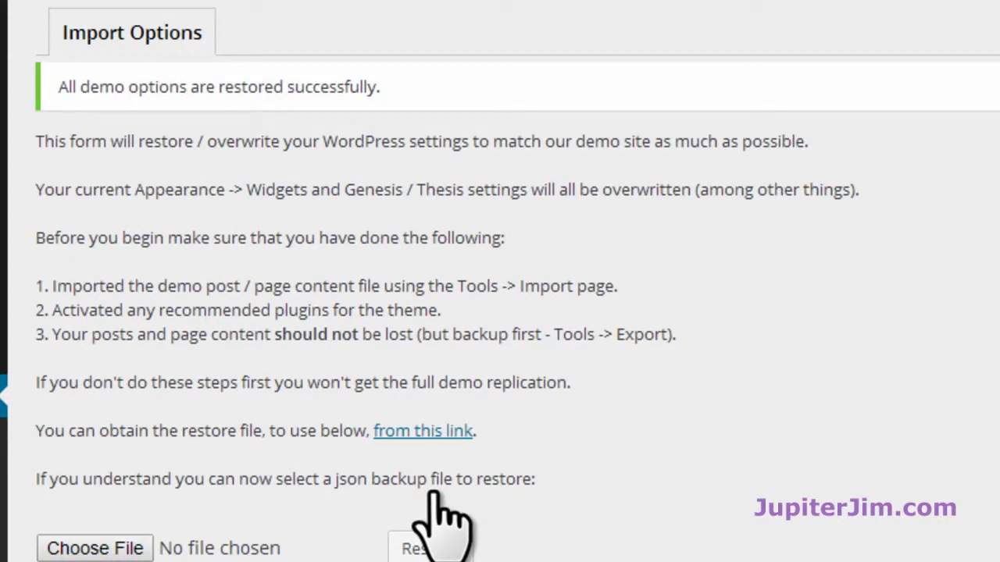
pyautogui.doubleClick(252, 87)
pyautogui.click(610, 537)
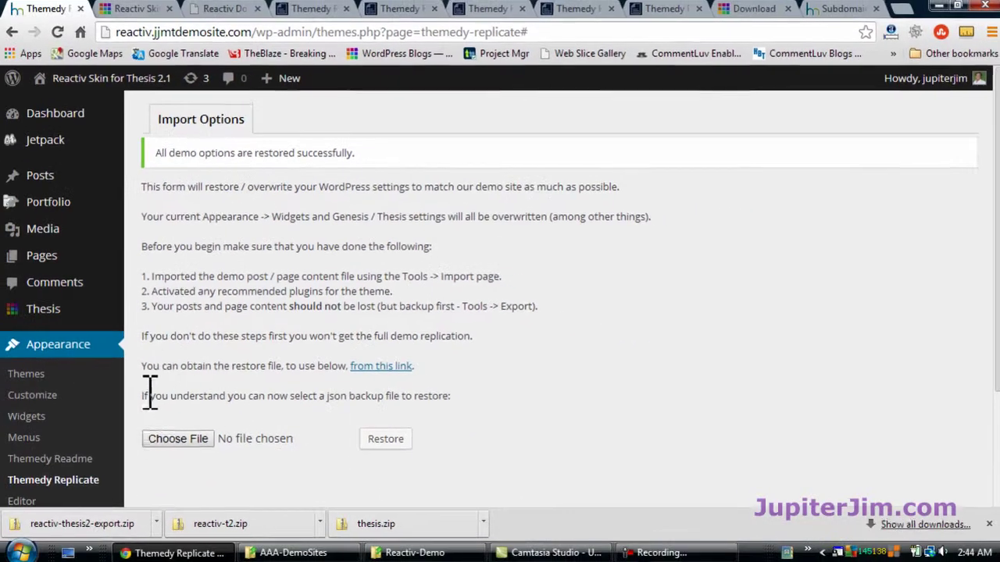
# Reload the site's front page and examine the replicated demo layout from the slider down to the footer widgets.
pyautogui.click(134, 10)
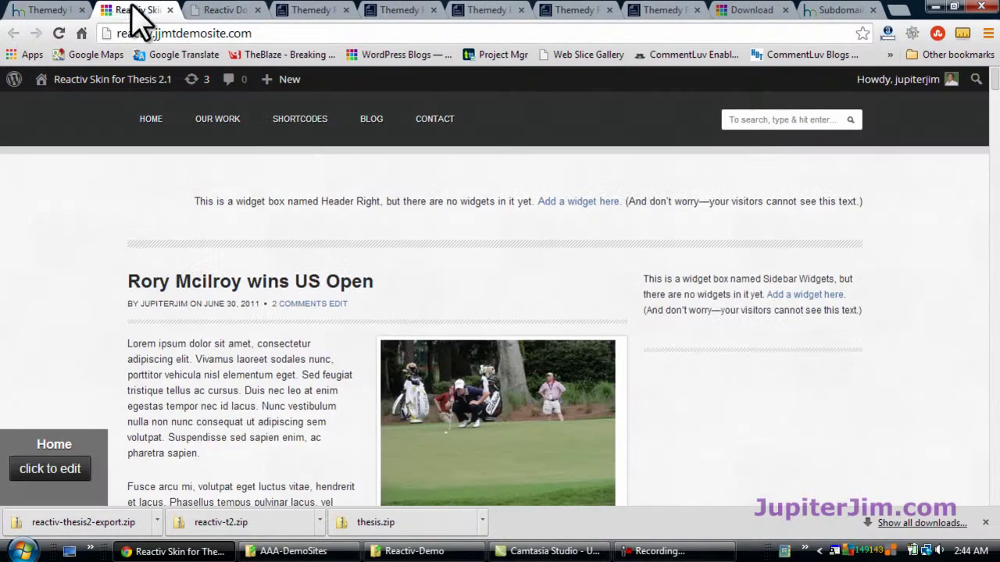
pyautogui.click(59, 34)
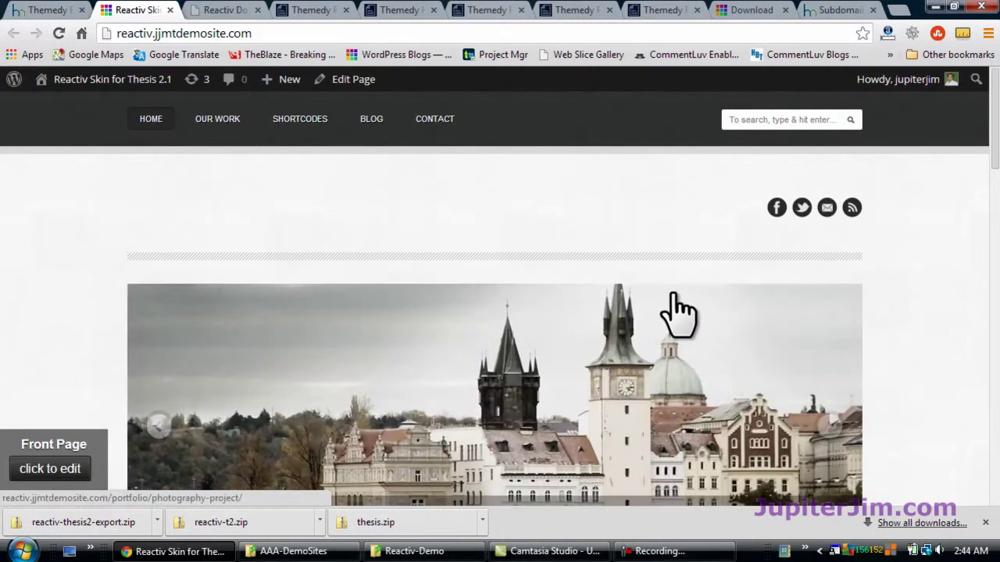
pyautogui.scroll(-10, 656, 293)
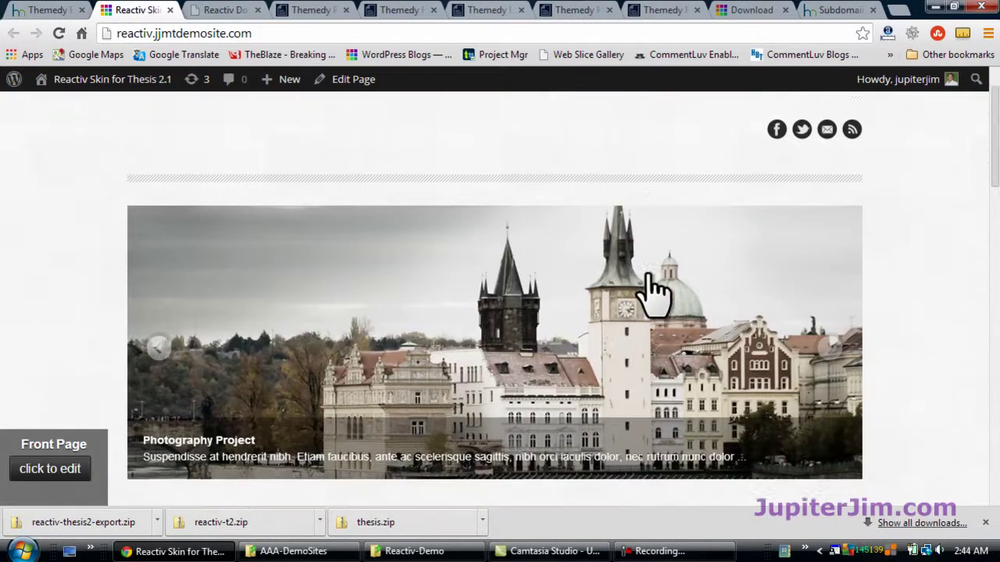
pyautogui.scroll(-6, 619, 286)
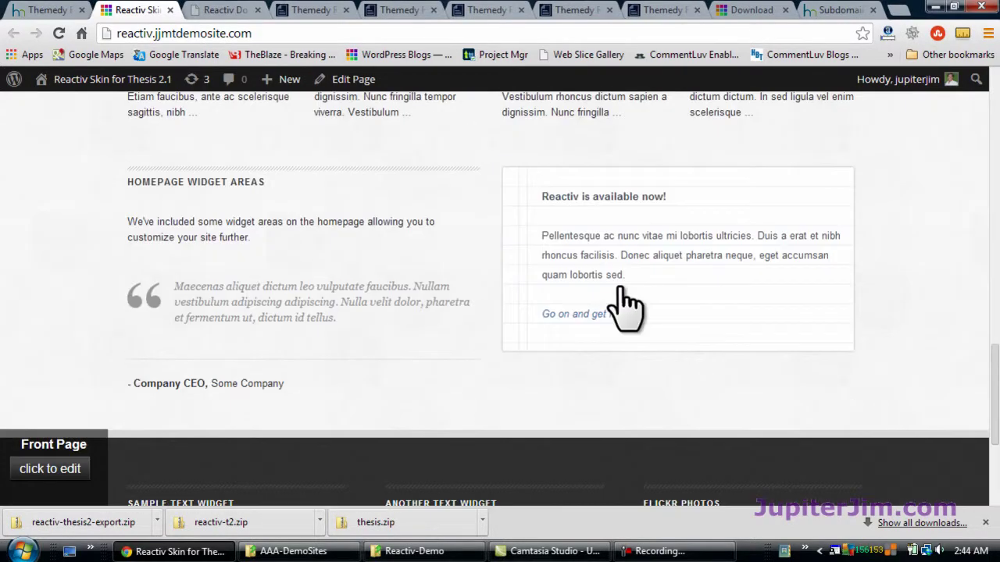
pyautogui.scroll(-3, 619, 289)
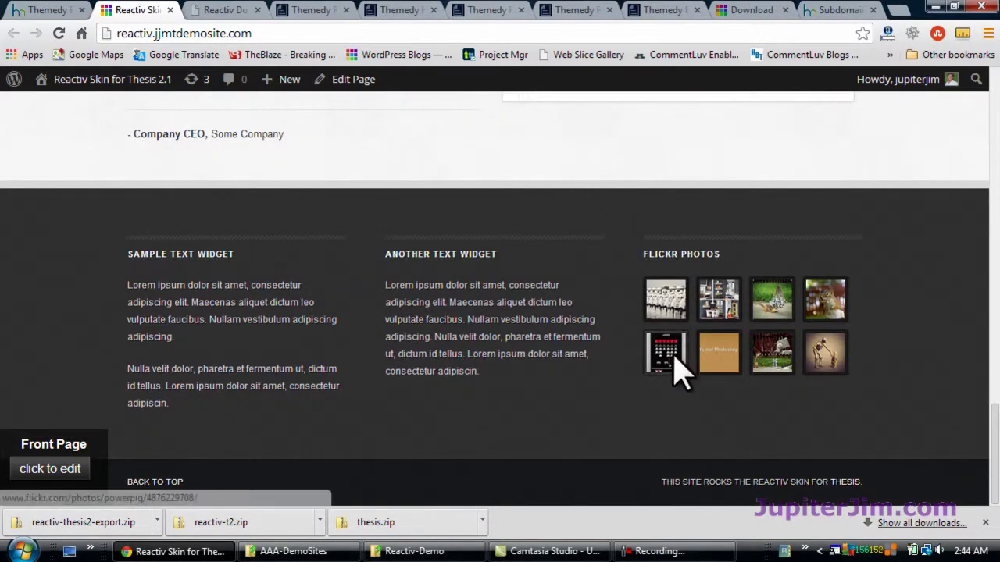
pyautogui.scroll(5, 269, 421)
pyautogui.scroll(10, 263, 424)
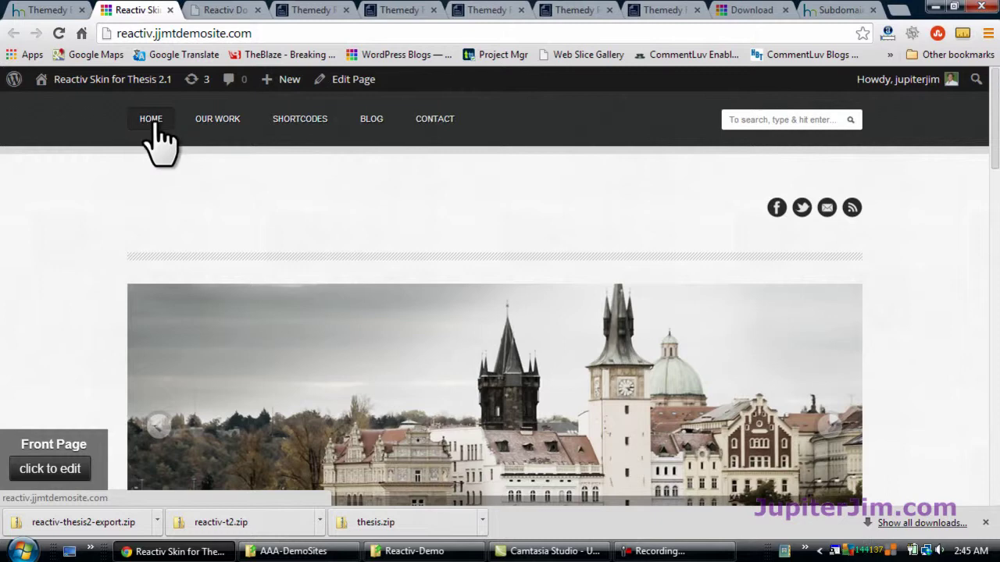
# Return to the WordPress admin and open the Home page from the list of all pages to examine its content.
pyautogui.click(56, 12)
pyautogui.moveTo(52, 264)
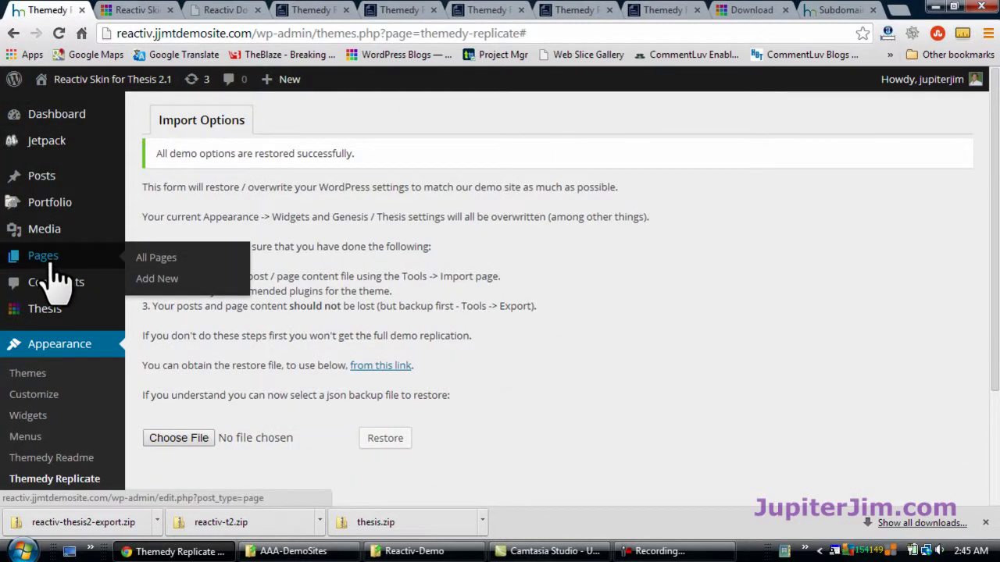
pyautogui.click(157, 258)
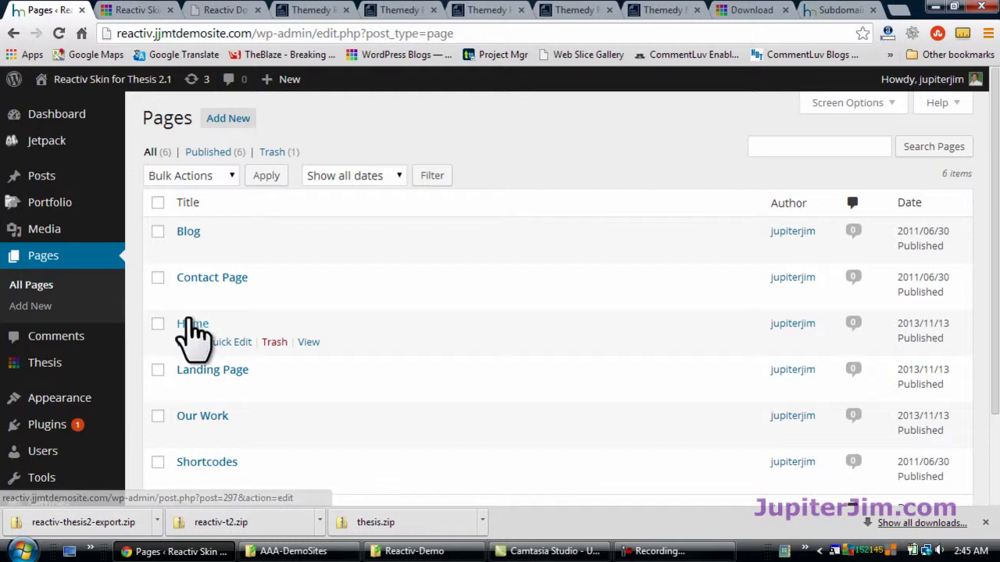
pyautogui.click(189, 322)
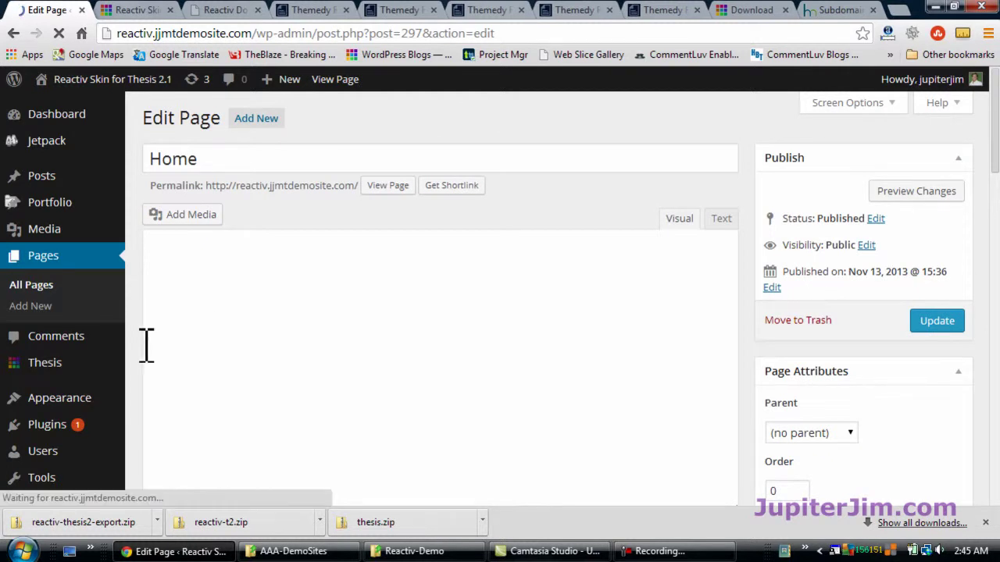
# Open the Reading settings and check which pages are assigned as the static front page and the posts page.
pyautogui.scroll(-1, 123, 364)
pyautogui.scroll(-1, 123, 364)
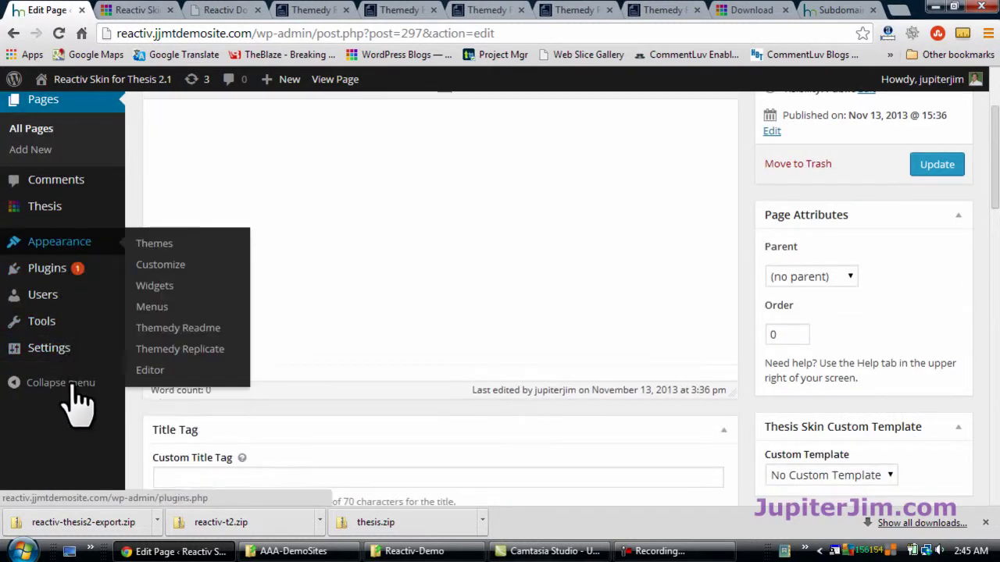
pyautogui.moveTo(73, 357)
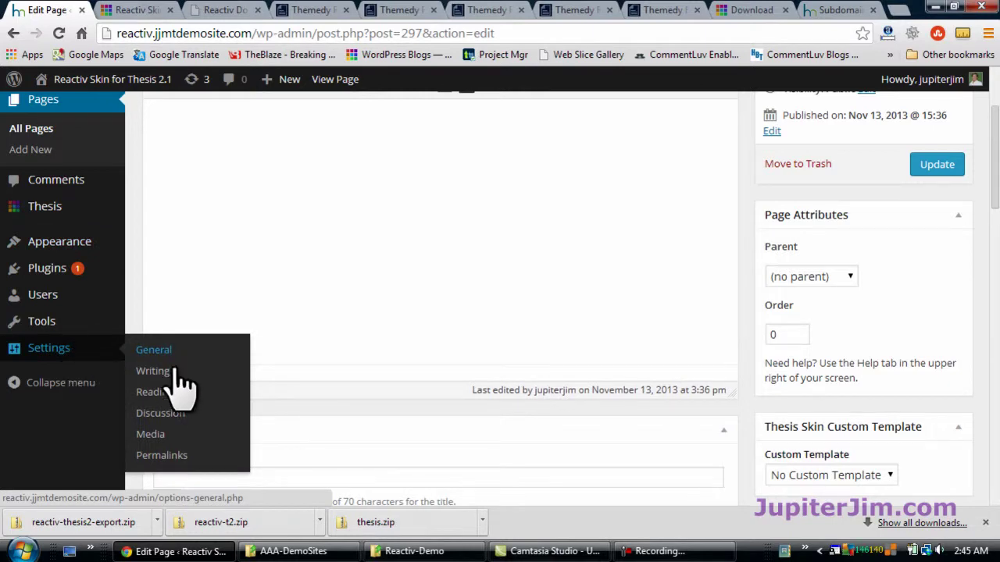
pyautogui.click(156, 392)
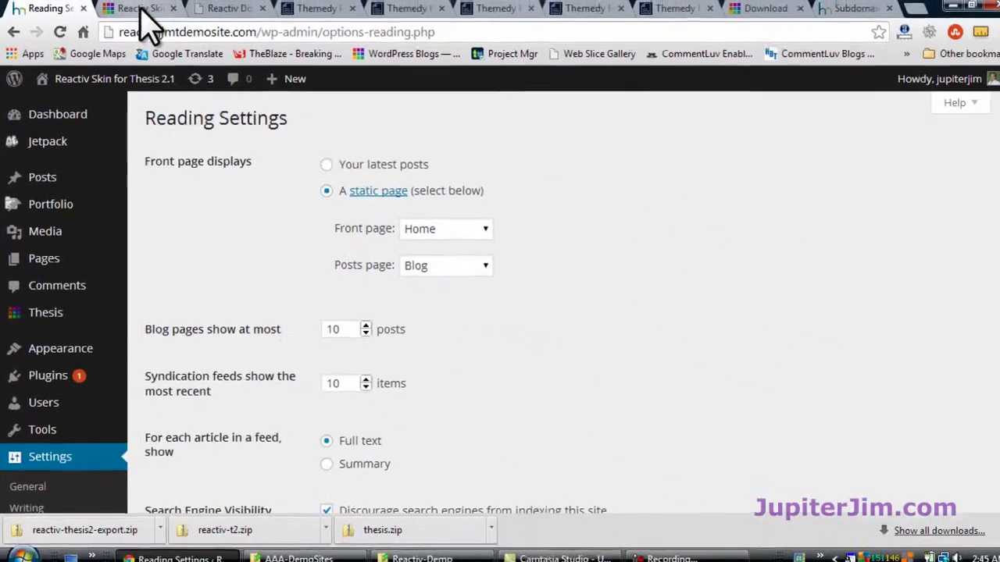
# Switch to the demo site's front end and examine the portfolio items on the Our Work page.
pyautogui.click(139, 14)
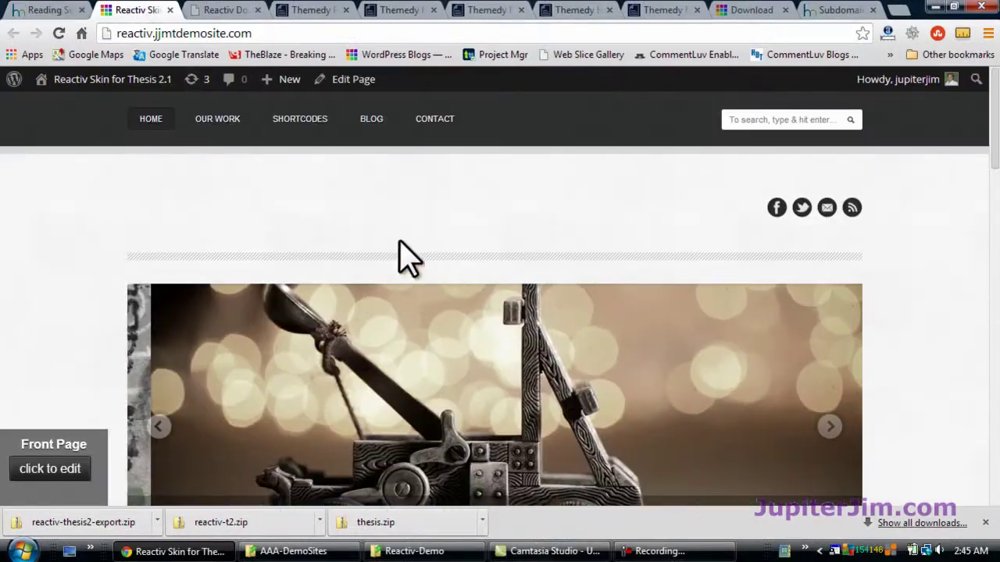
pyautogui.click(221, 125)
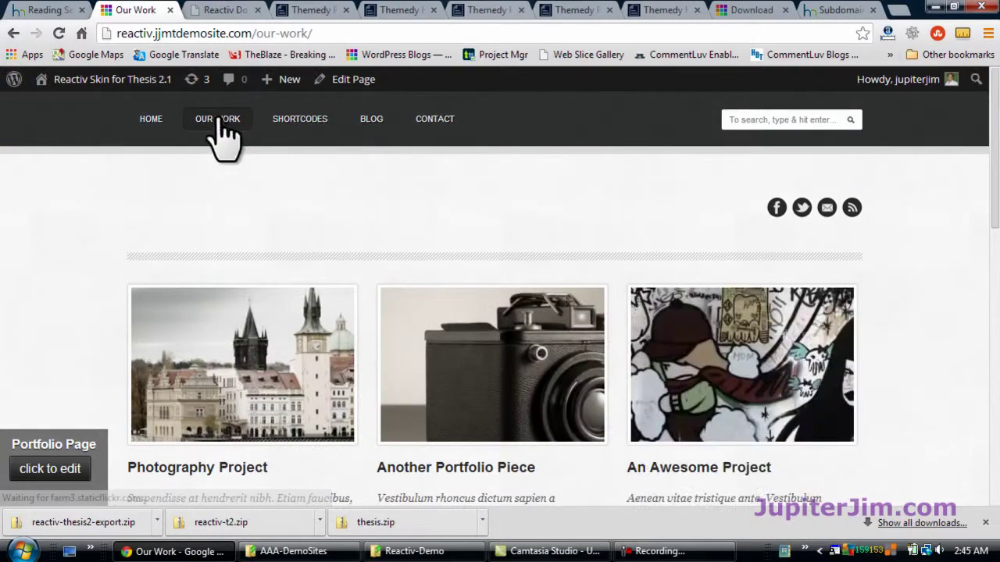
pyautogui.scroll(-6, 323, 348)
pyautogui.scroll(6, 323, 354)
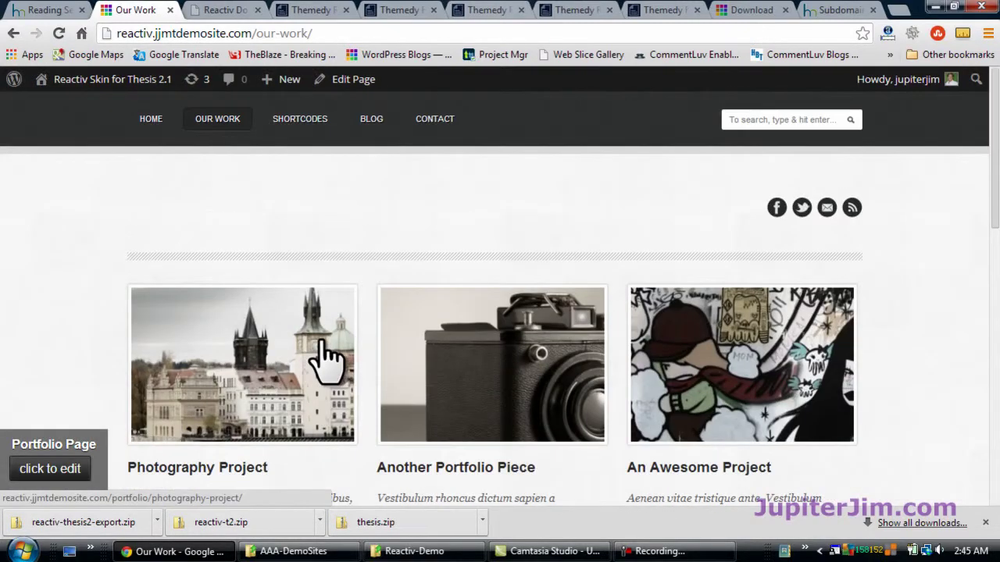
# Open the demo site's Blog page, look through its posts and sidebar, and return to the start of the page.
pyautogui.click(370, 125)
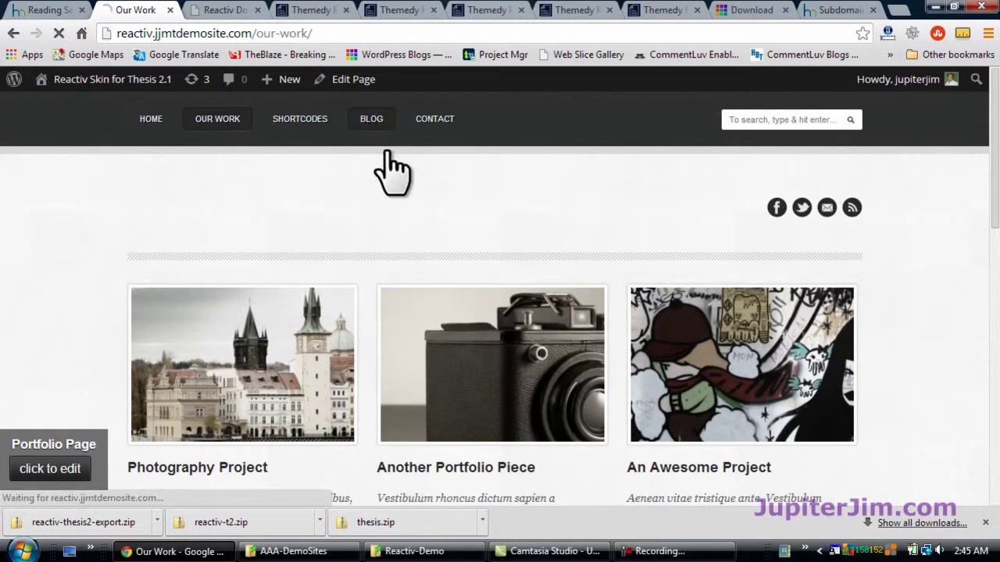
pyautogui.scroll(-8, 599, 351)
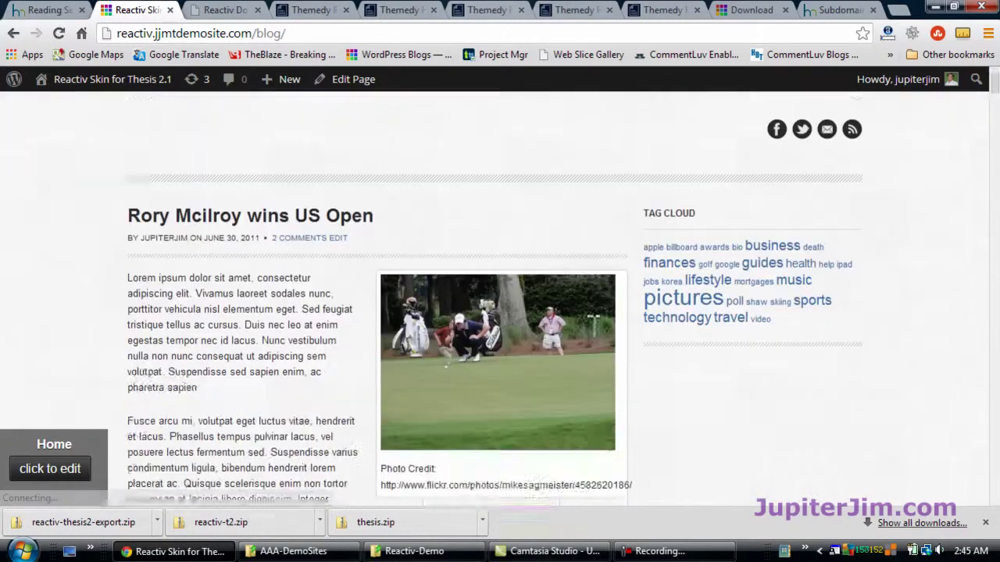
pyautogui.scroll(-10, 584, 365)
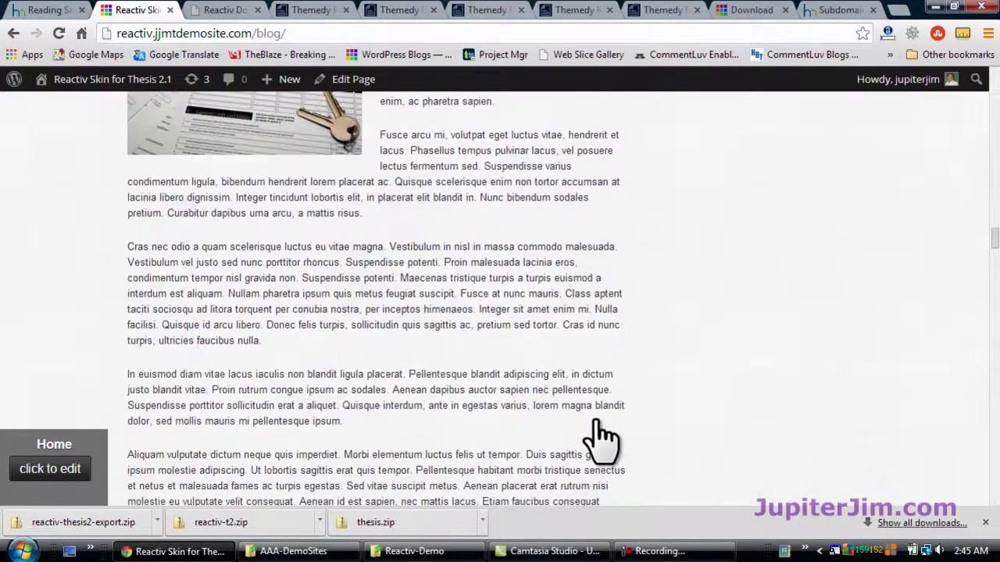
pyautogui.press('Home')
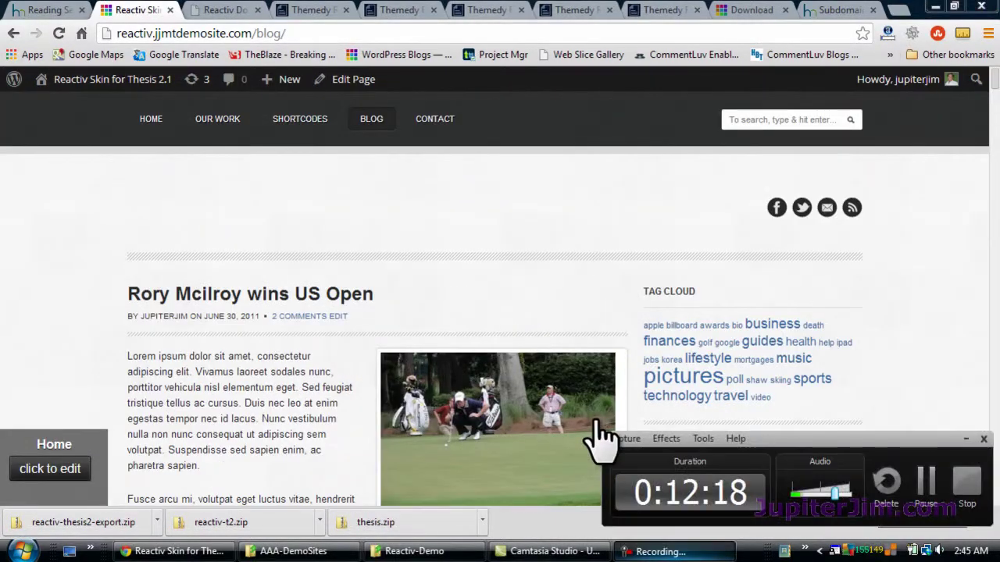